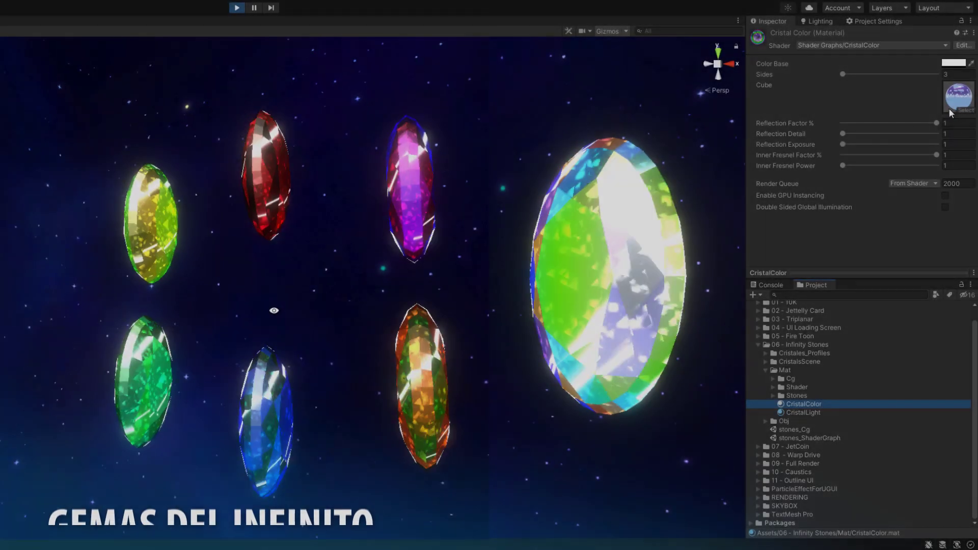
- Raise Reflection Factor % to about 0.734 and Reflection Exposure to 1.057
drag(856, 134, 937, 133)
drag(844, 145, 847, 145)
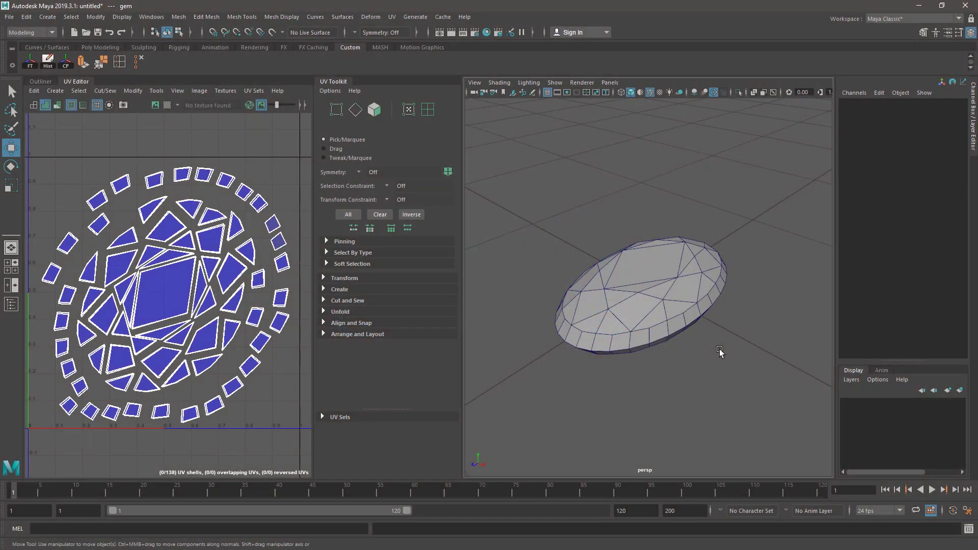
- Select the gem, zoom into its UVs, try moving an outer shell upward, then undo
mouse_move(699, 389)
alt+mouse_down()
mouse_move(688, 345)
mouse_move(630, 357)
alt+mouse_up()
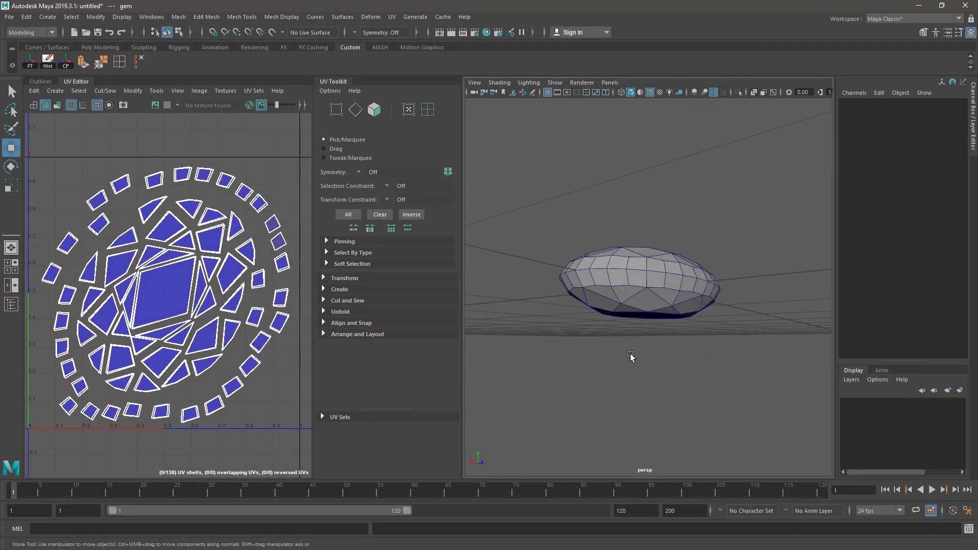
click(632, 272)
mouse_move(585, 365)
alt+mouse_down()
mouse_move(750, 386)
mouse_move(744, 326)
alt+mouse_up()
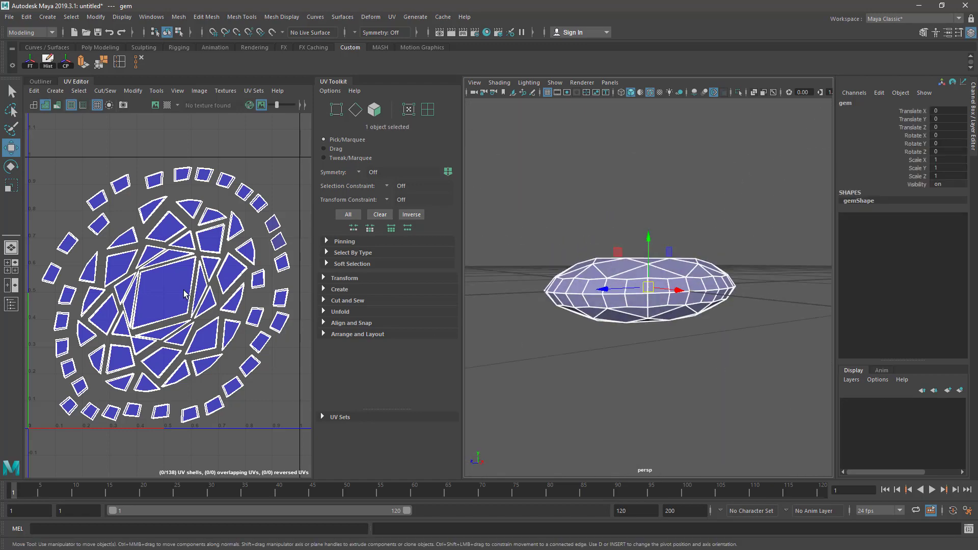
scroll(182, 288, up, 2)
scroll(178, 283, up, 2)
scroll(168, 215, up, 3)
scroll(168, 215, up, 2)
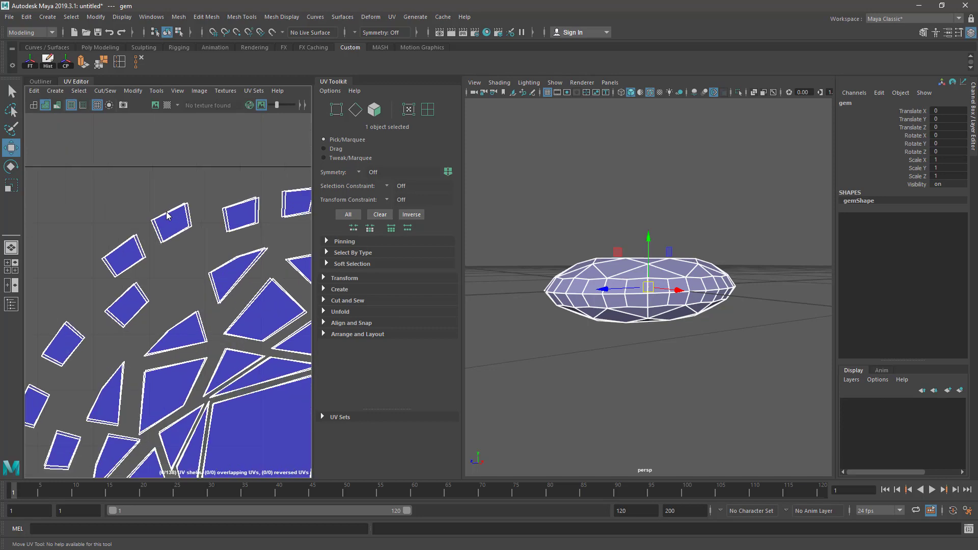
click(169, 218)
alt+middle_drag(174, 276, 179, 309)
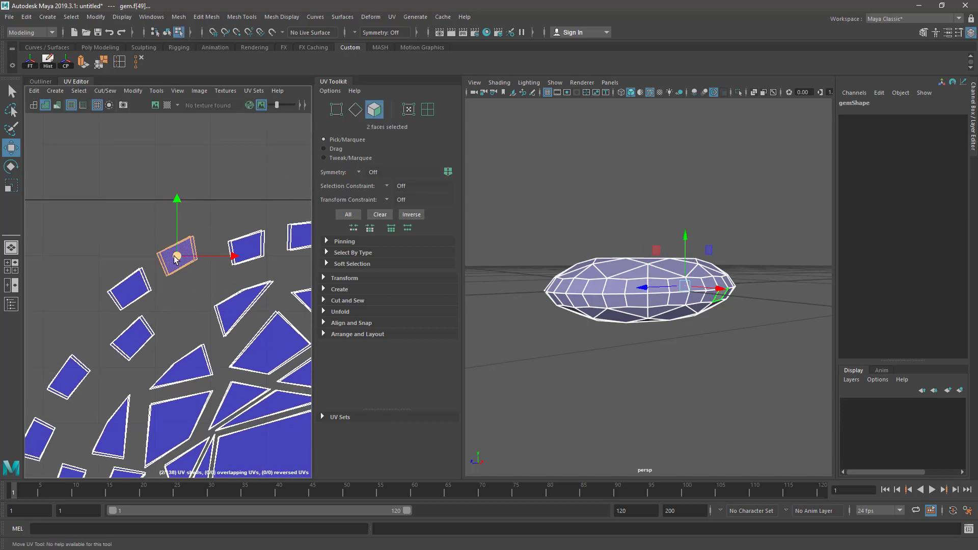
drag(175, 259, 167, 145)
key(ctrl+z)
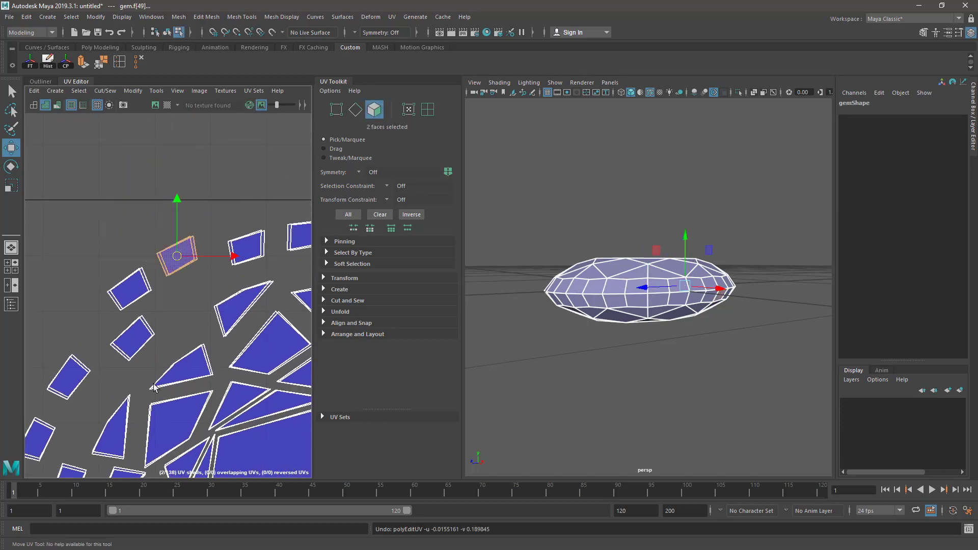
- Move another outer UV shell down and right, then fit the whole UV tile in view
scroll(154, 388, down, 2)
scroll(154, 388, down, 2)
alt+middle_drag(193, 357, 224, 322)
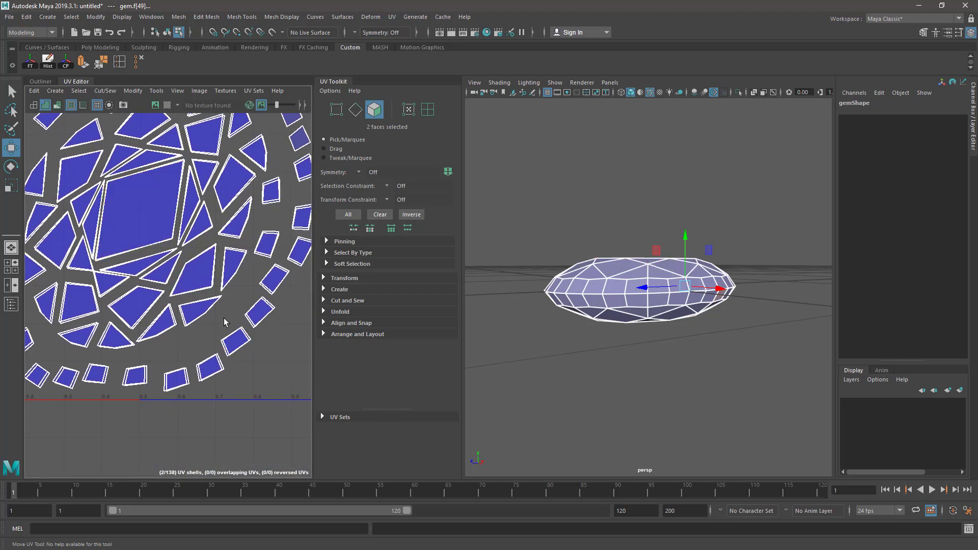
click(236, 339)
mouse_move(234, 328)
mouse_down()
mouse_move(261, 374)
mouse_move(234, 330)
mouse_up()
scroll(197, 319, down, 1)
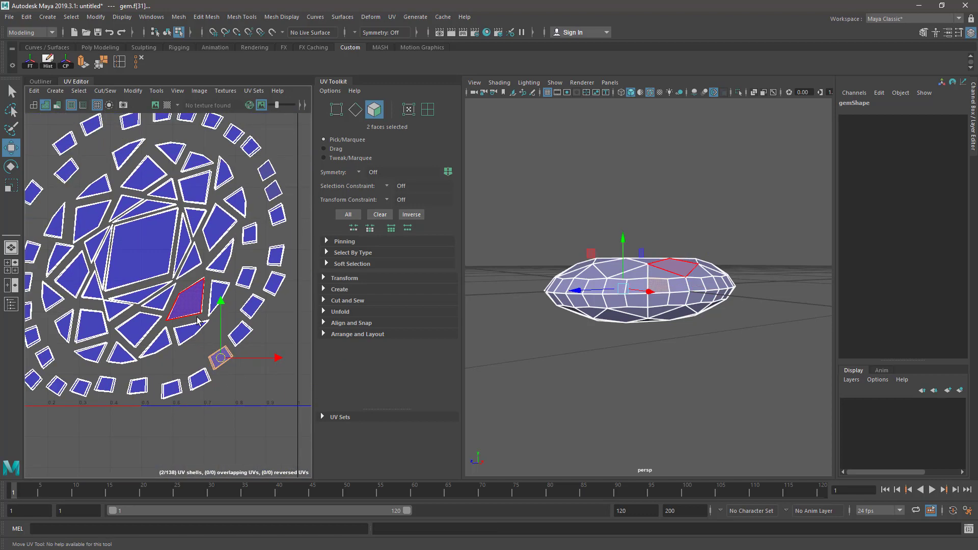
key(a)
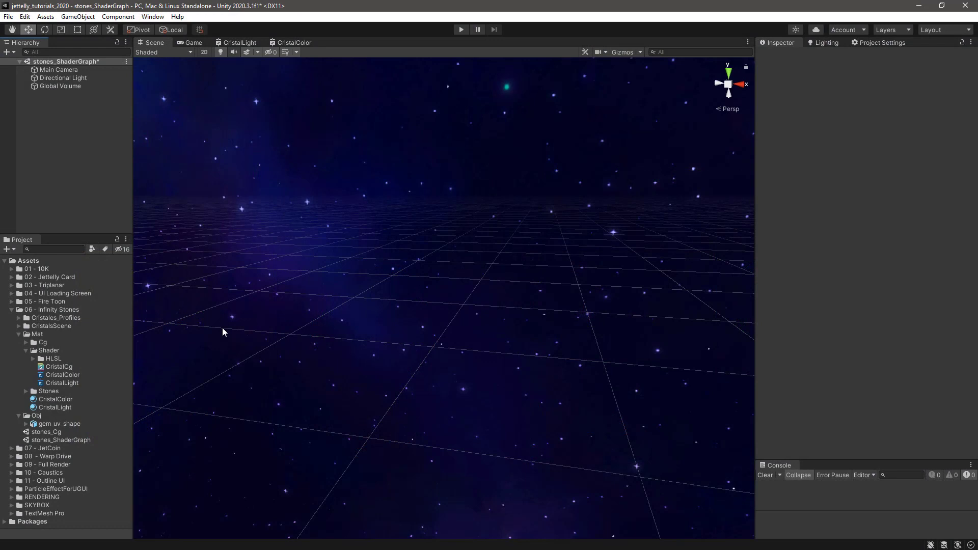
- Set the CristalColor material's shader to Shader Graphs/CristalColor
click(62, 401)
click(60, 407)
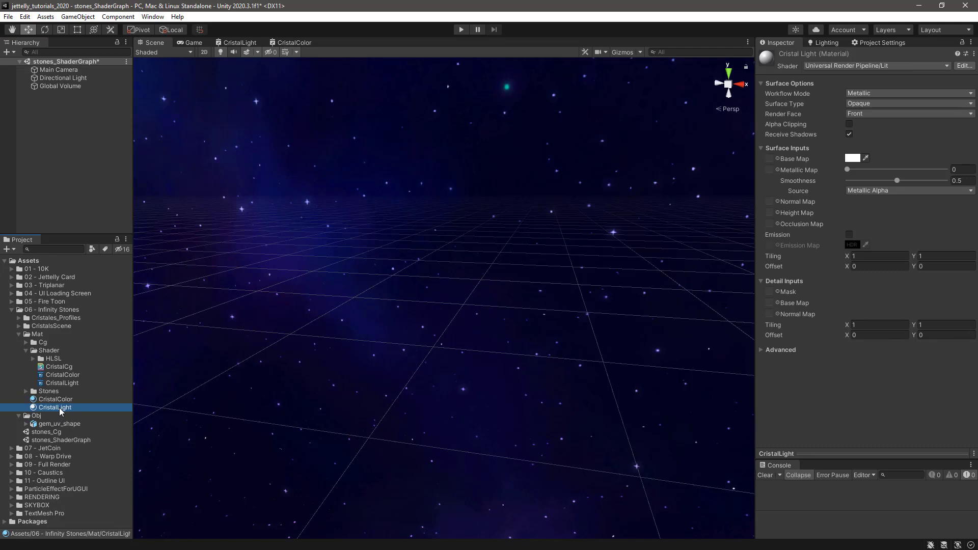
click(64, 400)
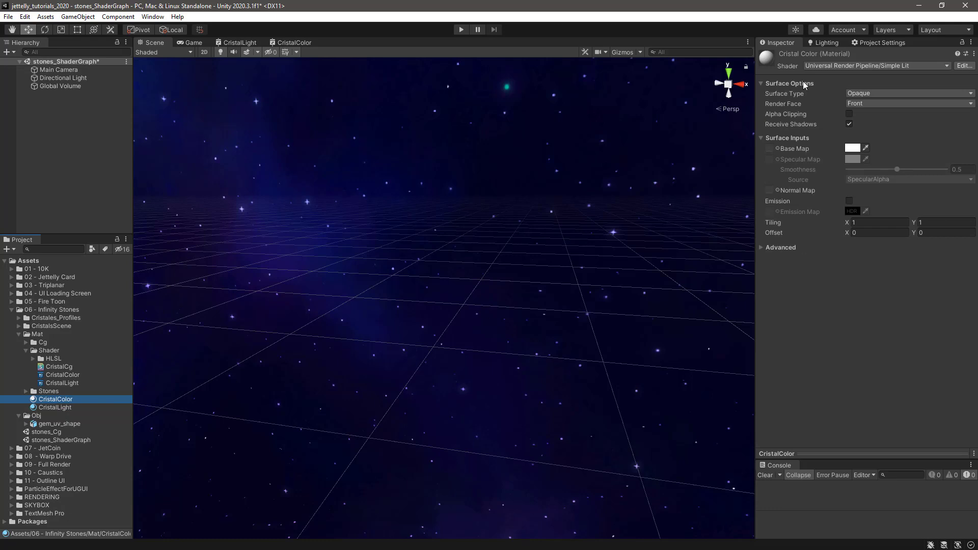
click(833, 63)
click(832, 197)
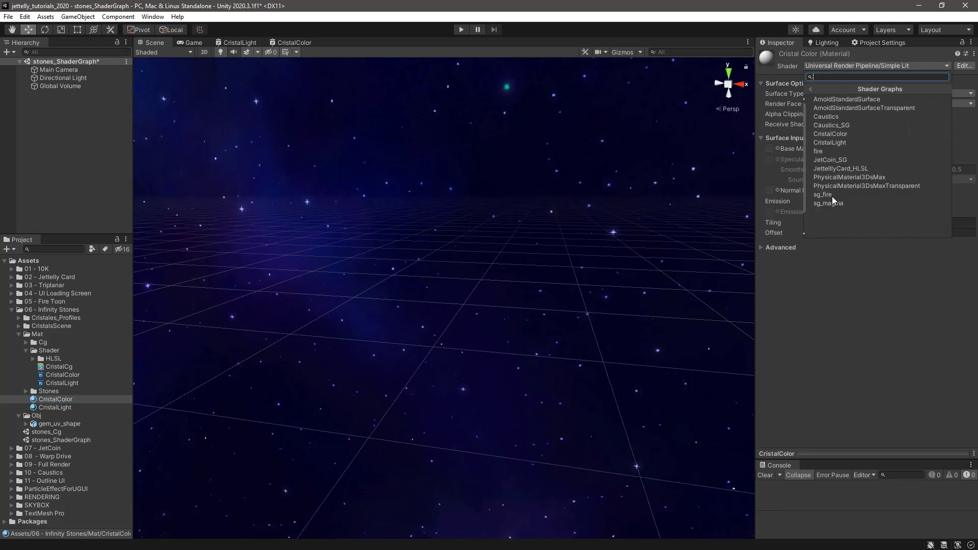
click(841, 135)
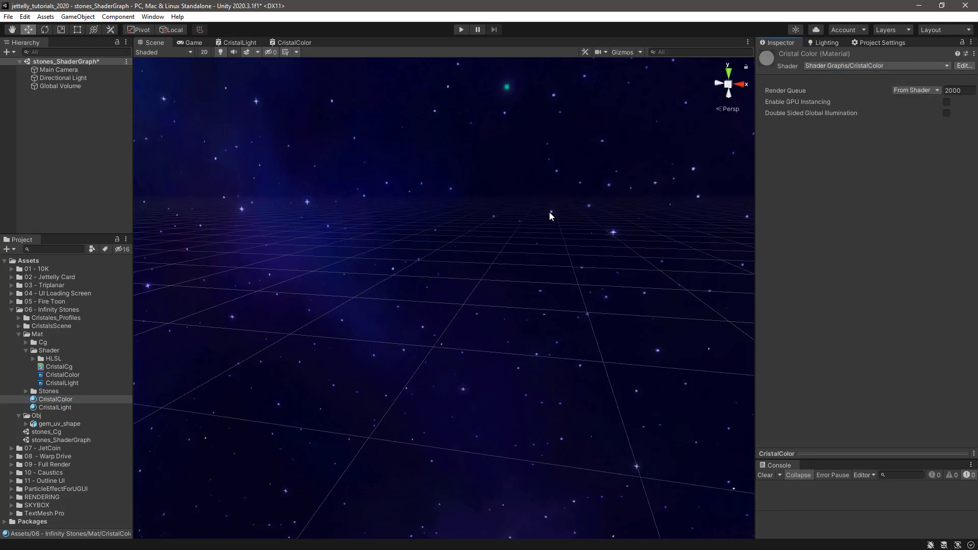
- Set the CristalLight material's shader to Shader Graphs/CristalLight
click(60, 408)
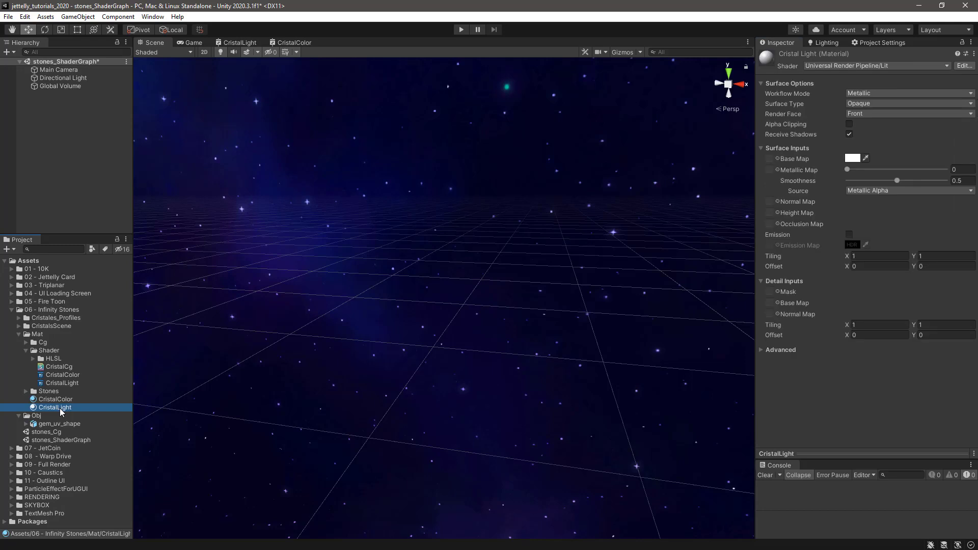
click(820, 65)
click(838, 195)
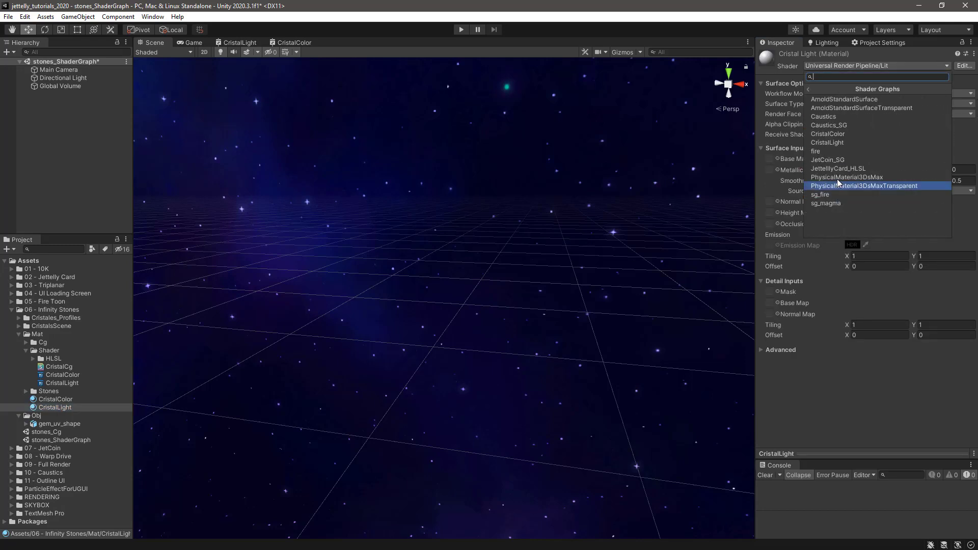
click(843, 142)
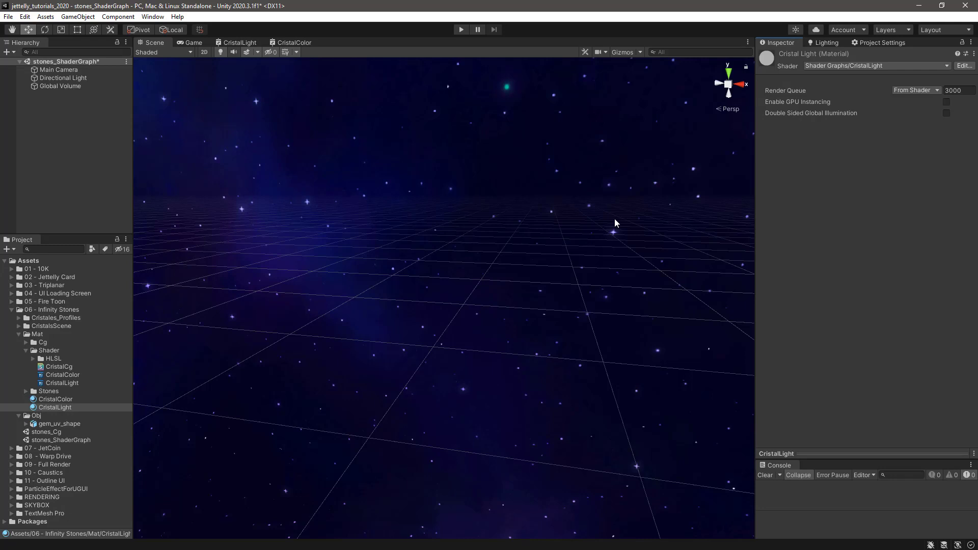
- Create an empty object named InfinityStone with its transform reset to the origin
right_click(69, 130)
click(133, 252)
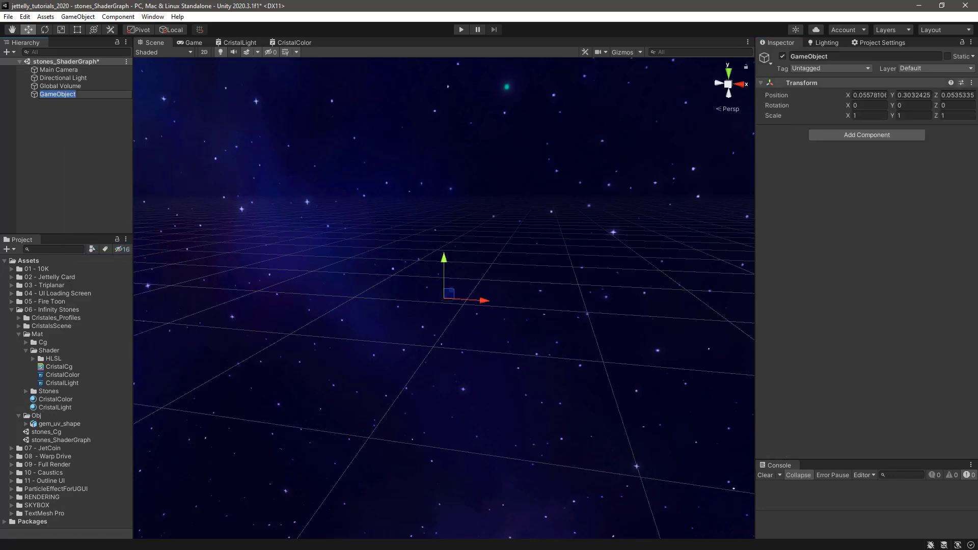
click(901, 57)
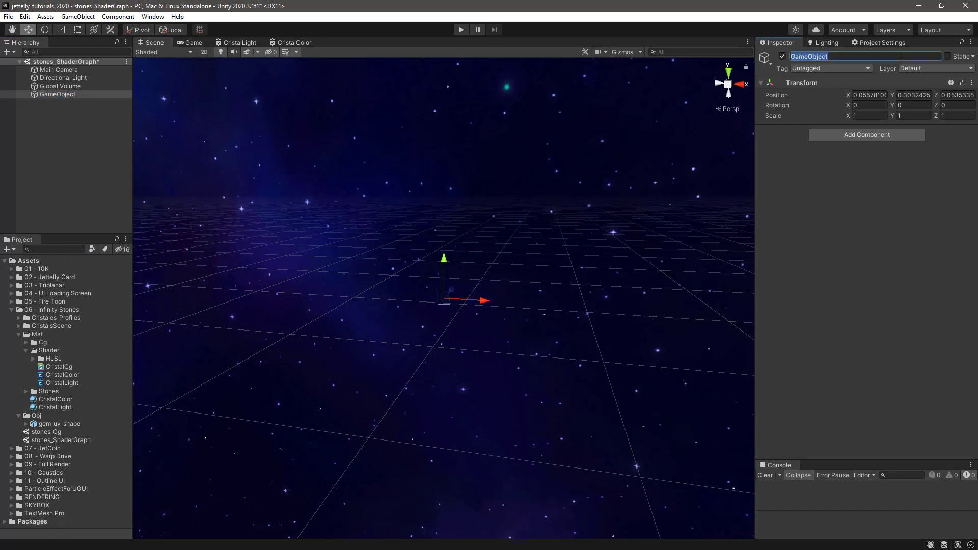
text(InfinityStone)
key(Return)
click(972, 83)
click(937, 94)
middle_drag(497, 299, 478, 302)
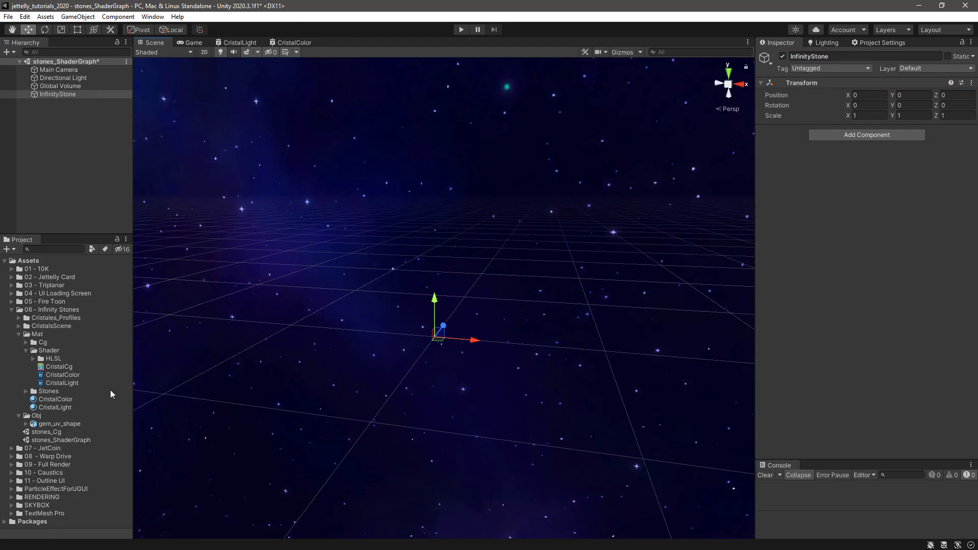
- Place gem_uv_shape under InfinityStone, rename it layer_color and fully unpack the prefab
drag(59, 424, 55, 95)
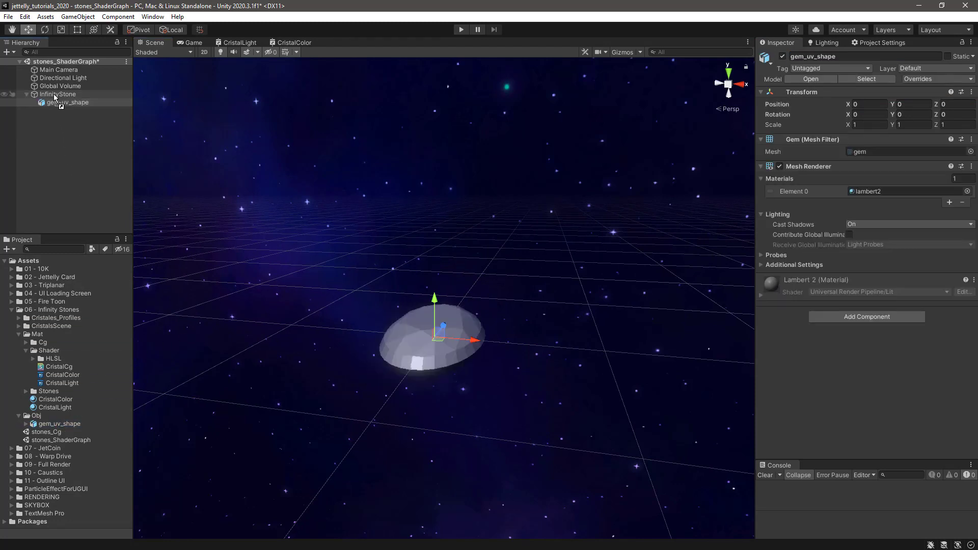
click(815, 56)
text(layer_color)
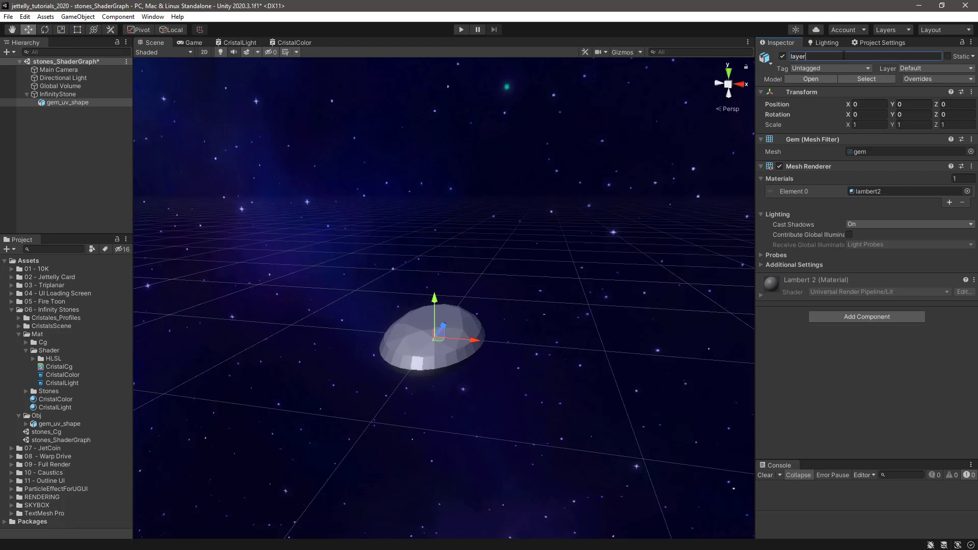
key(Return)
right_click(72, 104)
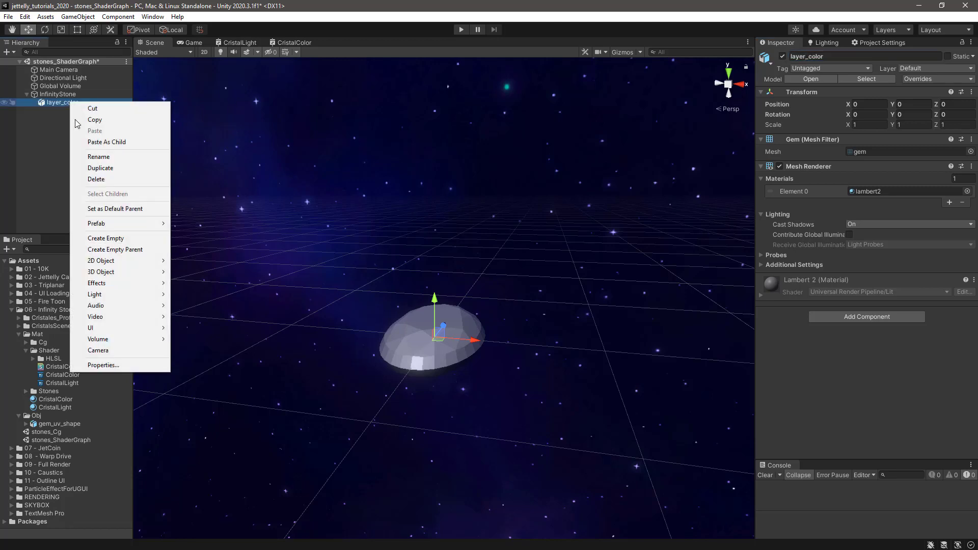
mouse_move(127, 225)
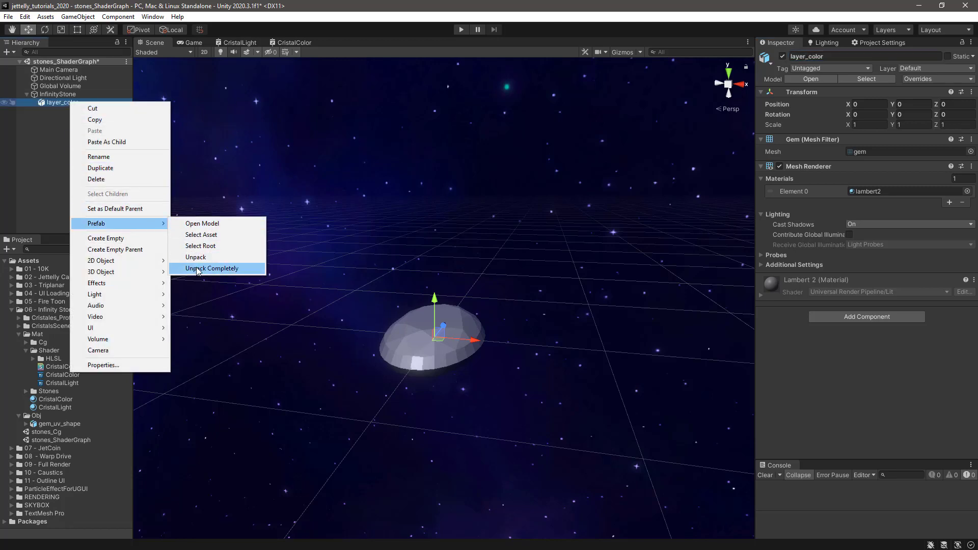
click(203, 267)
- Duplicate layer_color and name the copy layer_light
key(ctrl+d)
click(847, 56)
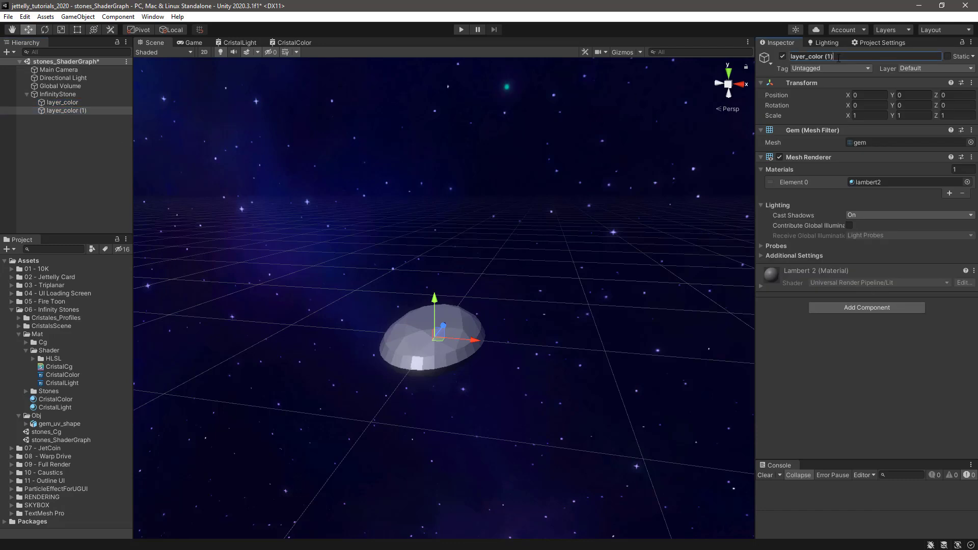
key(BackSpace)
key(BackSpace)
key(BackSpace)
text(light)
key(Return)
- Assign CristalColor to layer_color and CristalLight to layer_light
click(85, 104)
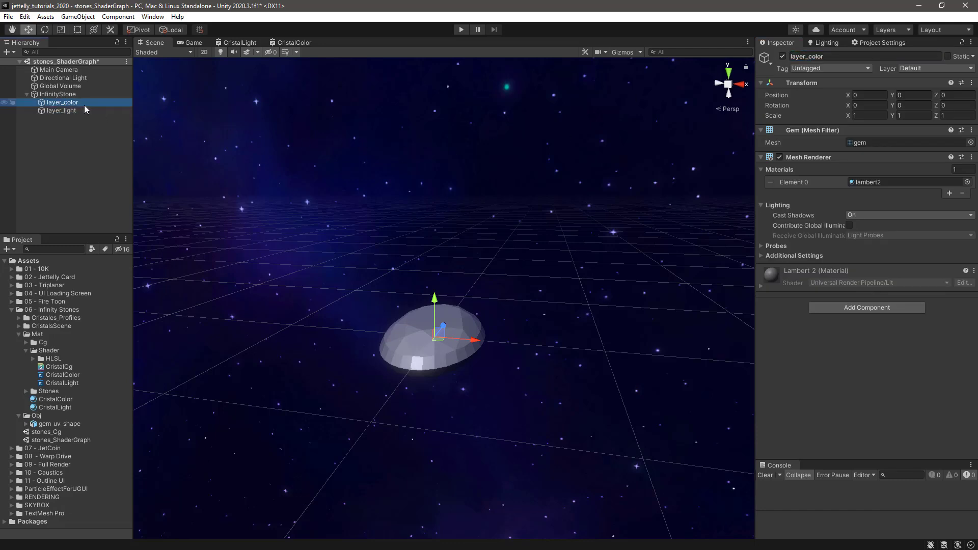
drag(56, 399, 867, 183)
click(70, 110)
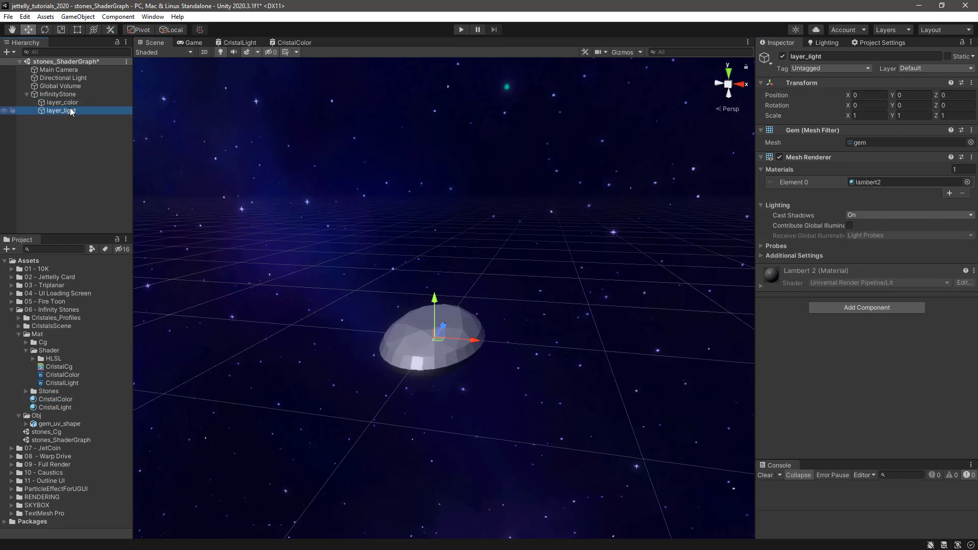
drag(45, 407, 866, 182)
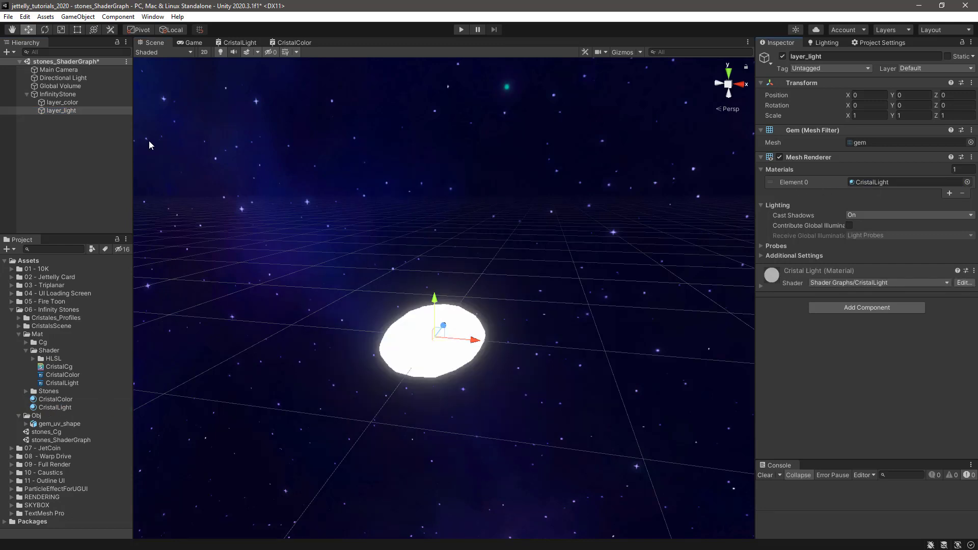
- Hide layer_light and open the CristalColor shader graph for editing
click(783, 56)
alt+drag(512, 281, 518, 313)
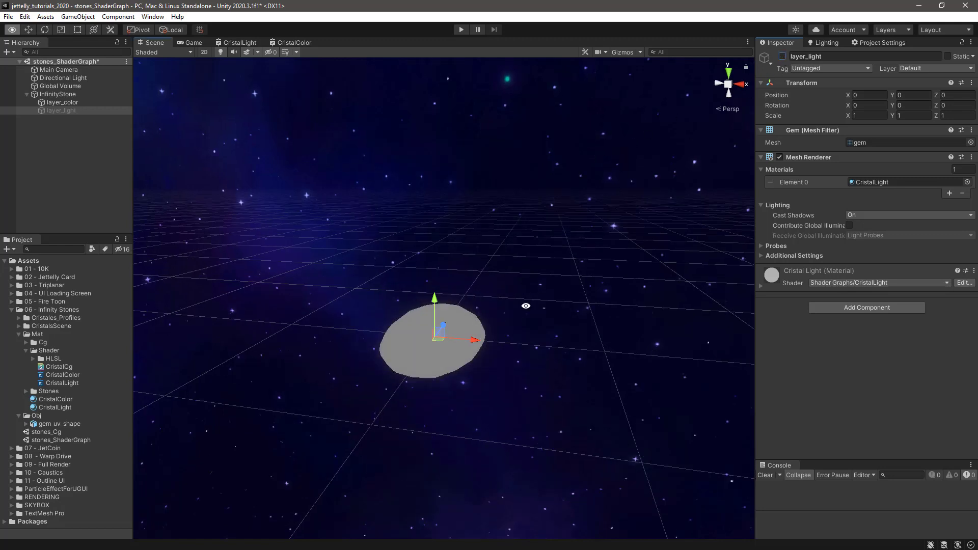
double_click(69, 375)
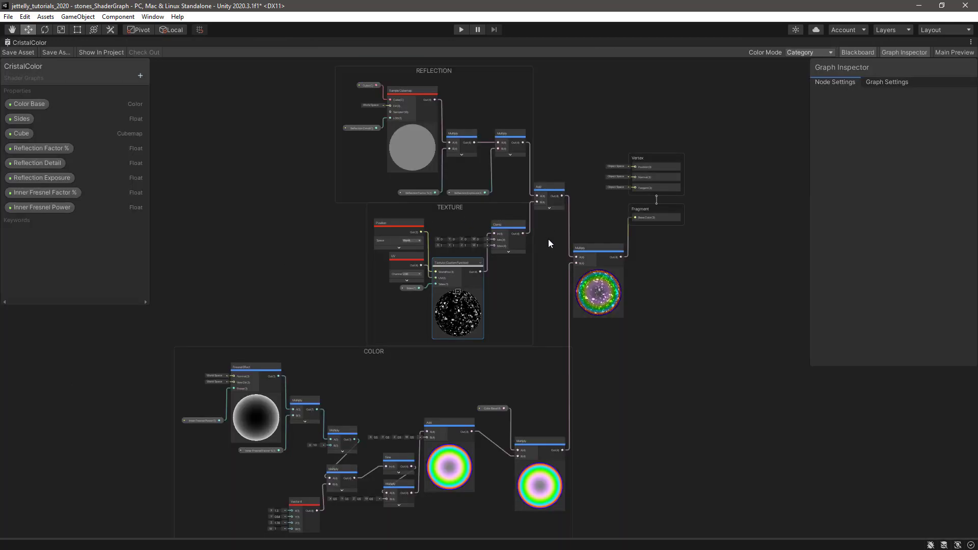
scroll(551, 242, up, 5)
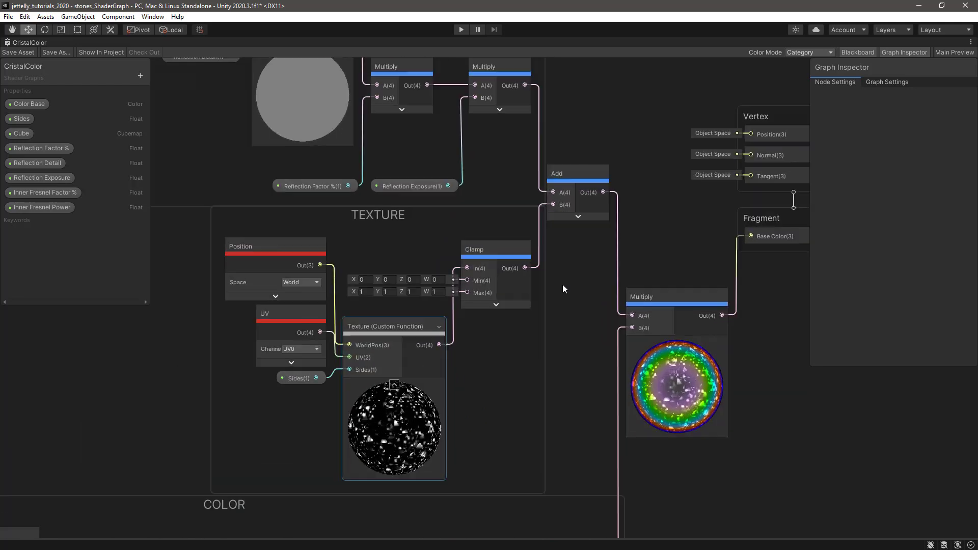
middle_drag(621, 279, 646, 283)
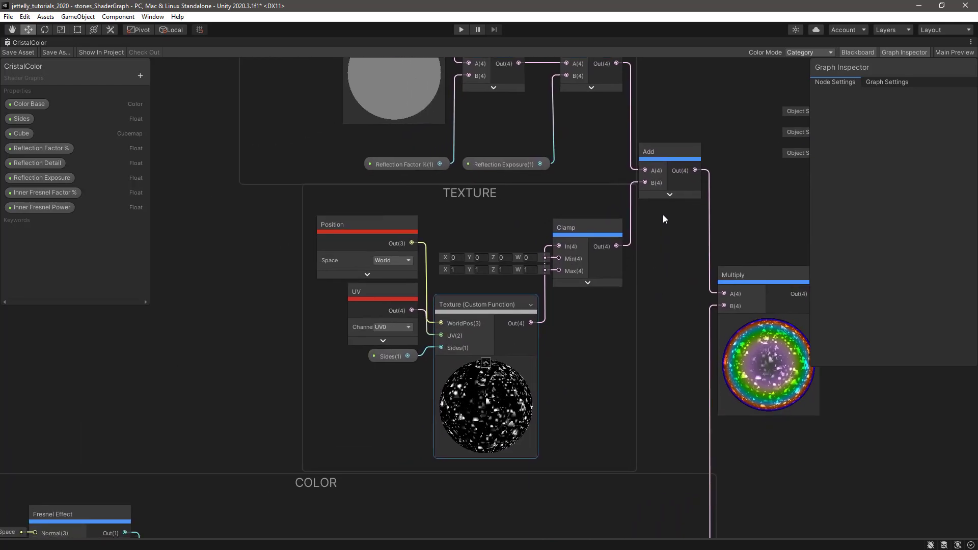
middle_drag(662, 219, 662, 446)
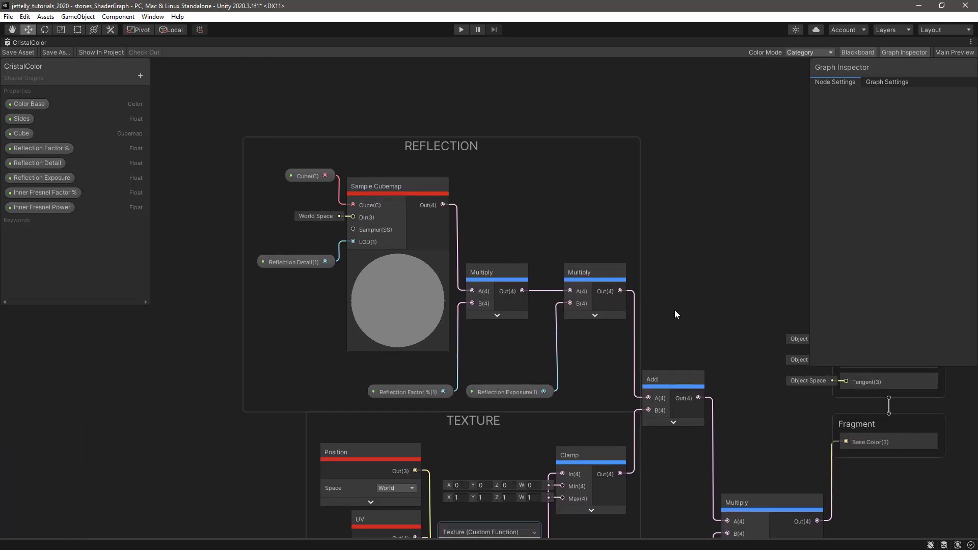
middle_drag(674, 509, 647, 195)
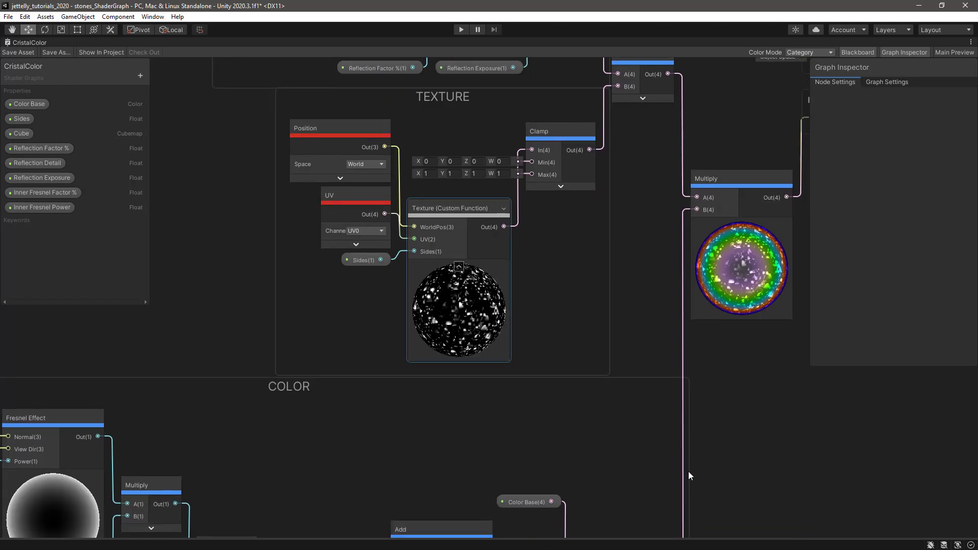
middle_drag(689, 472, 684, 273)
scroll(479, 270, down, 1)
scroll(535, 273, down, 1)
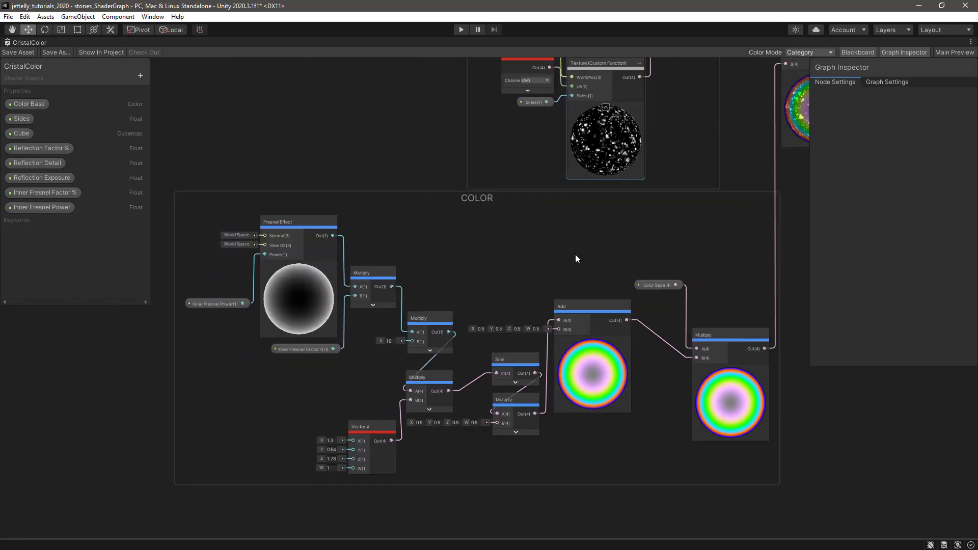
middle_drag(576, 255, 584, 271)
middle_drag(692, 239, 619, 410)
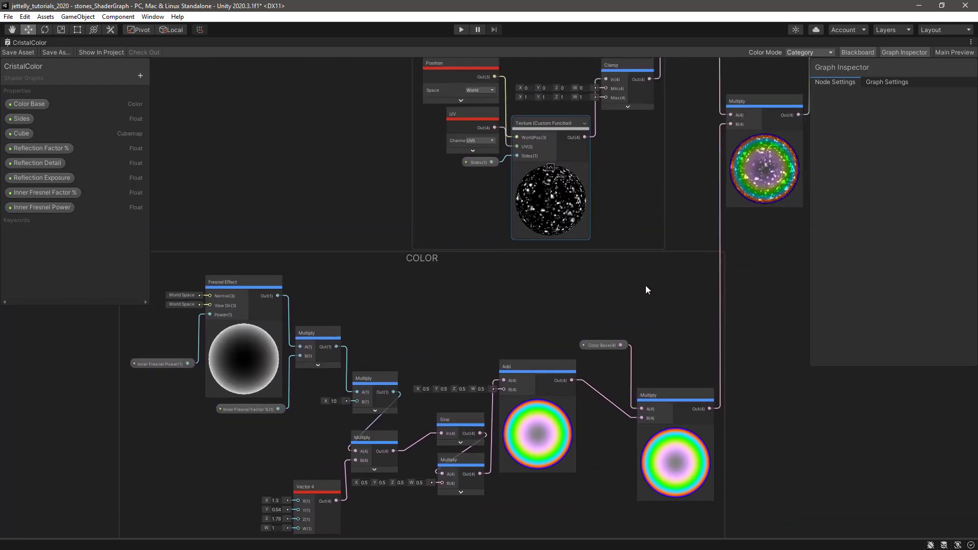
scroll(657, 225, up, 1)
middle_drag(651, 247, 599, 275)
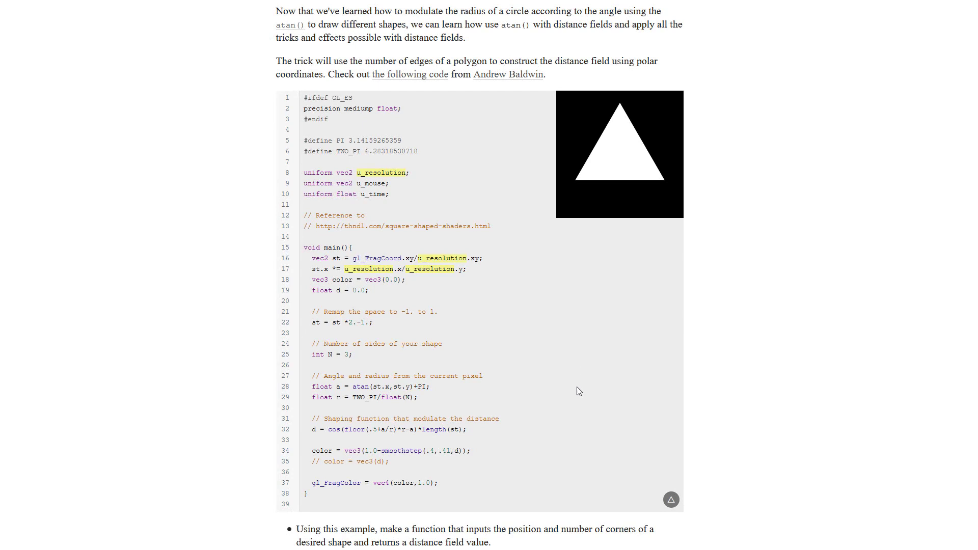
drag(314, 496, 270, 94)
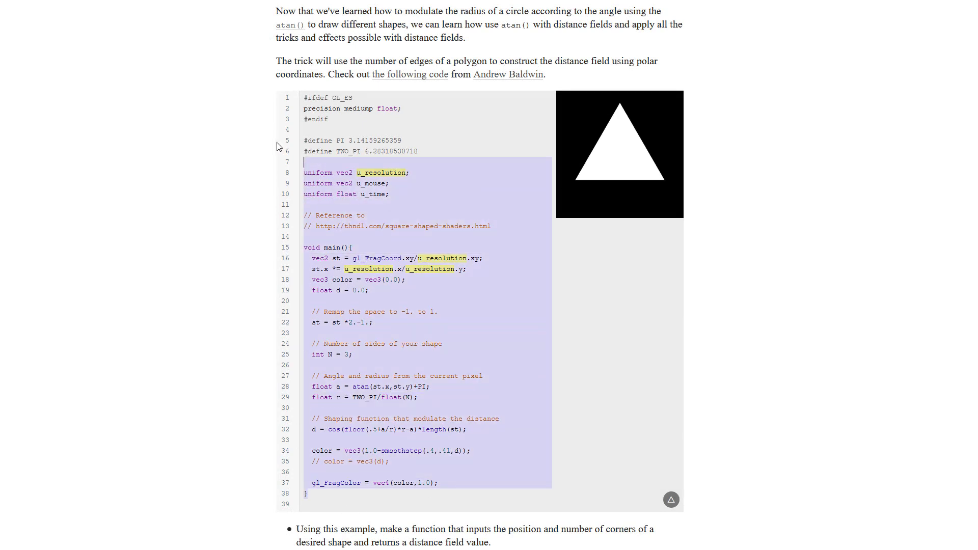
click(413, 102)
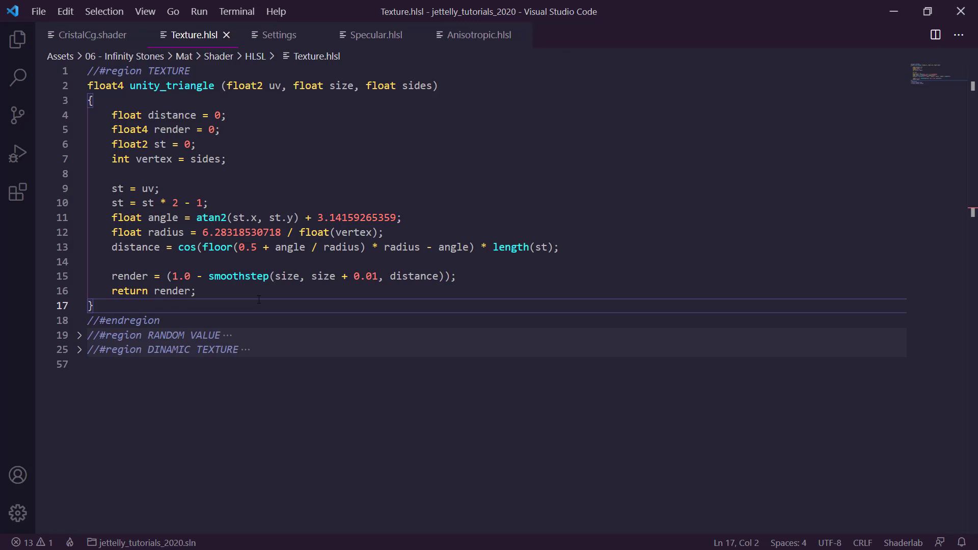
- Highlight the unity_triangle body, then unfold RANDOM VALUE and highlight its return statement
click(220, 288)
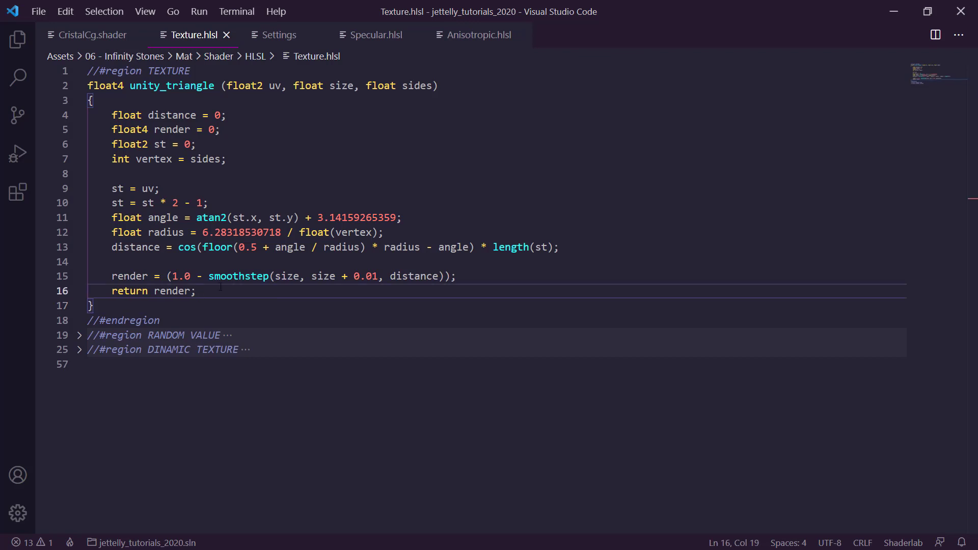
shift+drag(161, 264, 106, 116)
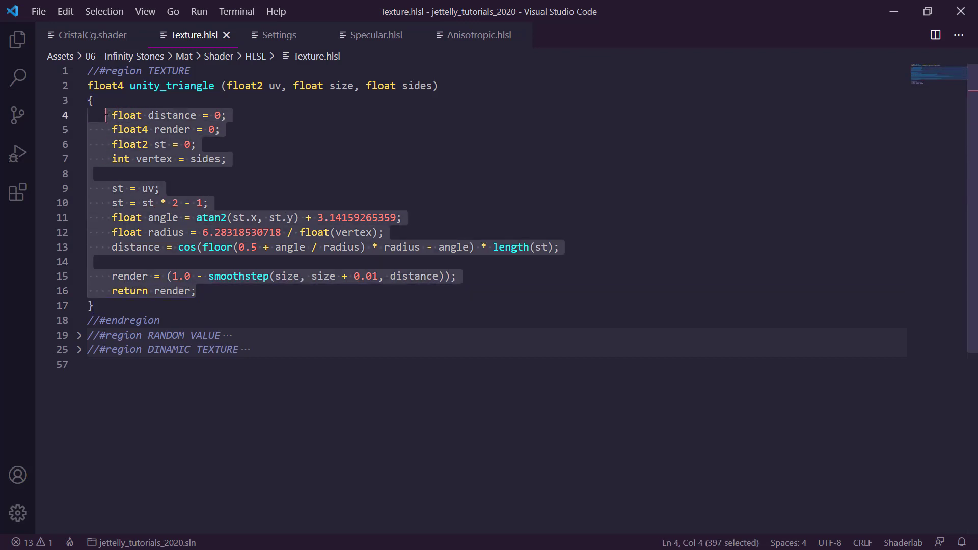
click(215, 293)
click(79, 335)
scroll(297, 280, down, 1)
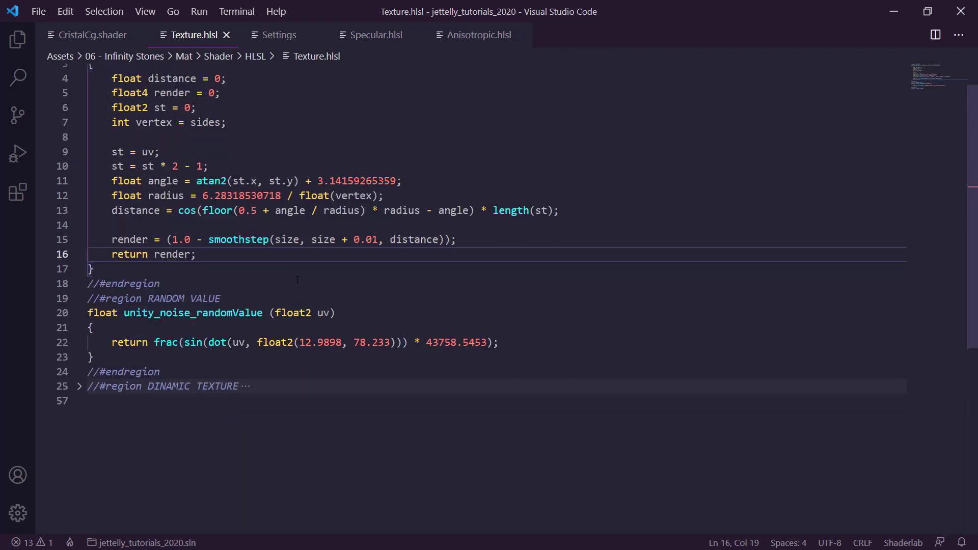
drag(505, 346, 107, 343)
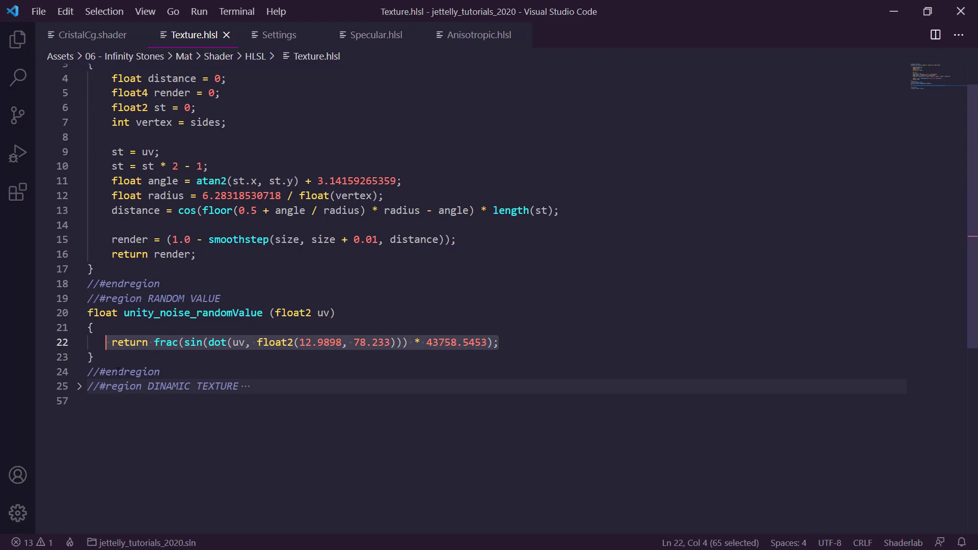
- Unfold the DINAMIC TEXTURE region and highlight the full Texture_float body
click(246, 386)
scroll(973, 232, down, 7)
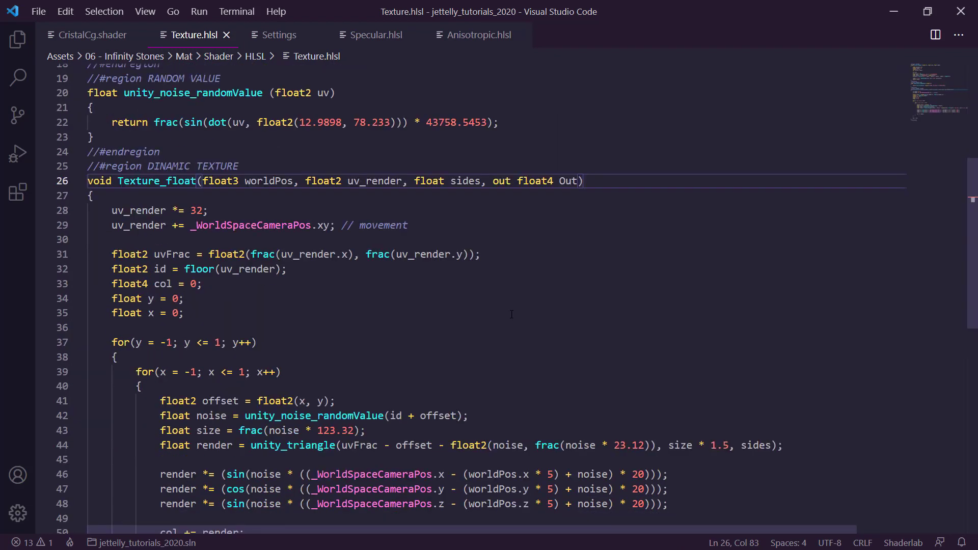
scroll(973, 232, down, 1)
drag(172, 494, 111, 113)
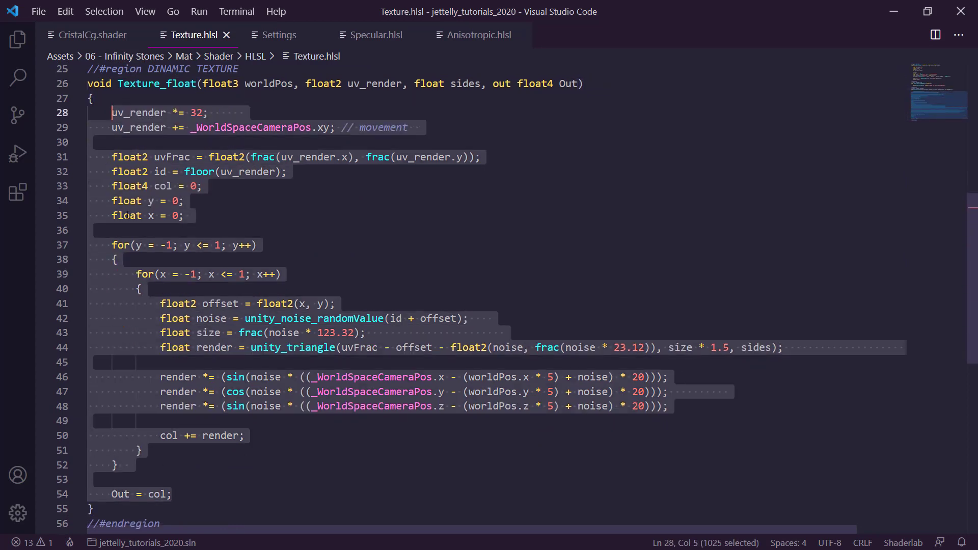
click(188, 494)
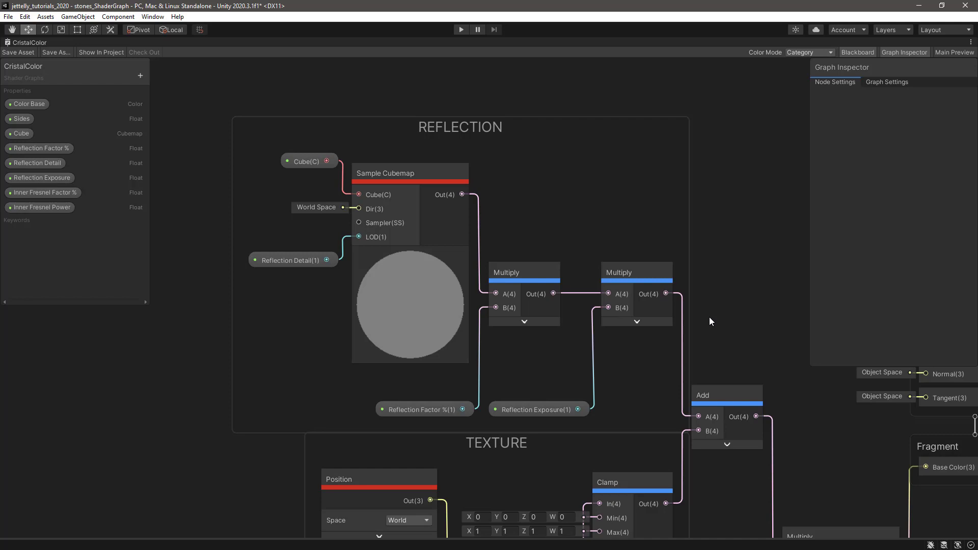
- Review the Inner Fresnel Power and Inner Fresnel Factor % properties and their Vector 4/Multiply nodes
middle_drag(710, 341, 703, 30)
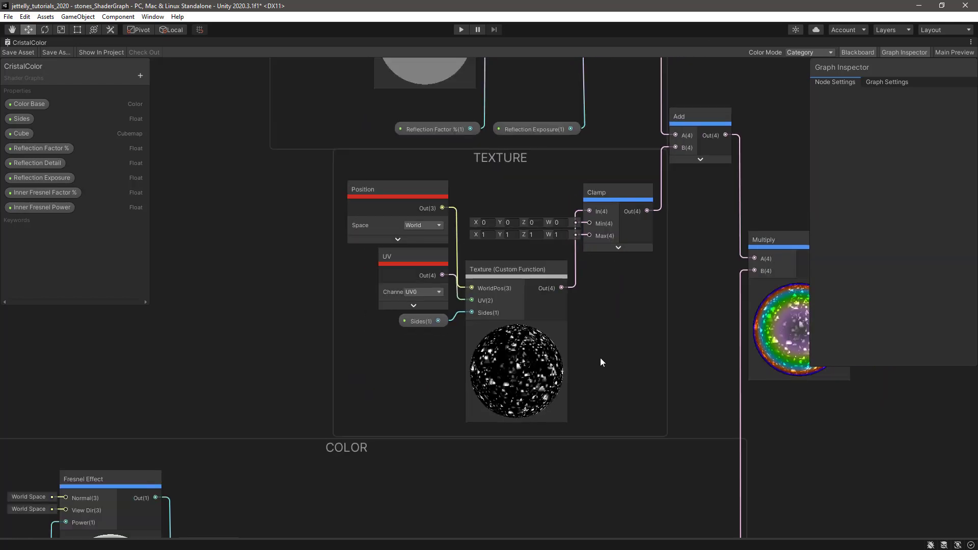
scroll(600, 357, down, 3)
scroll(615, 268, down, 3)
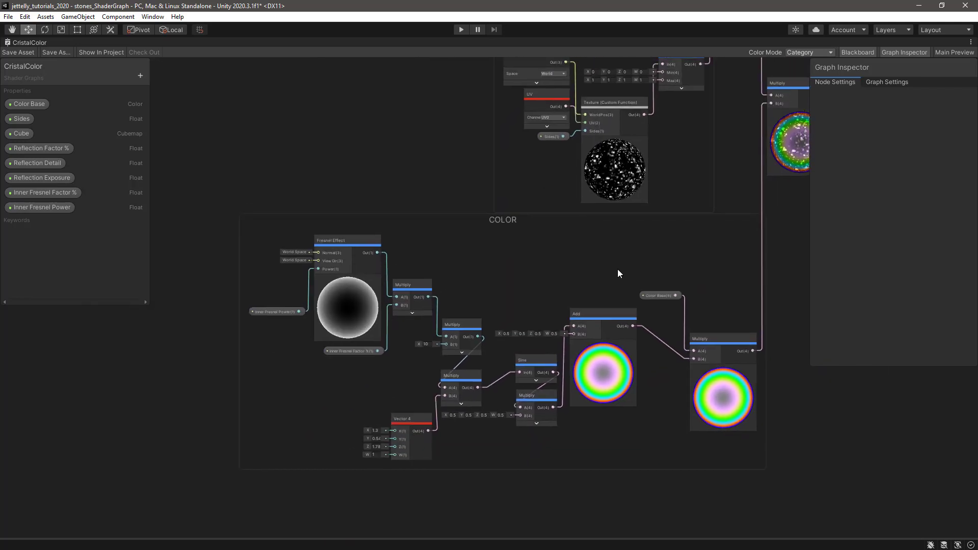
scroll(614, 268, up, 2)
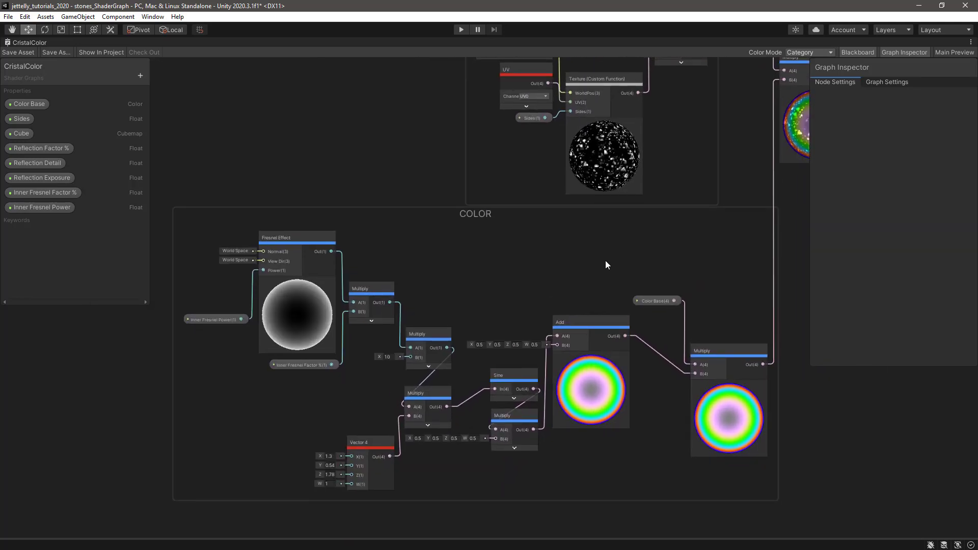
click(210, 319)
click(292, 365)
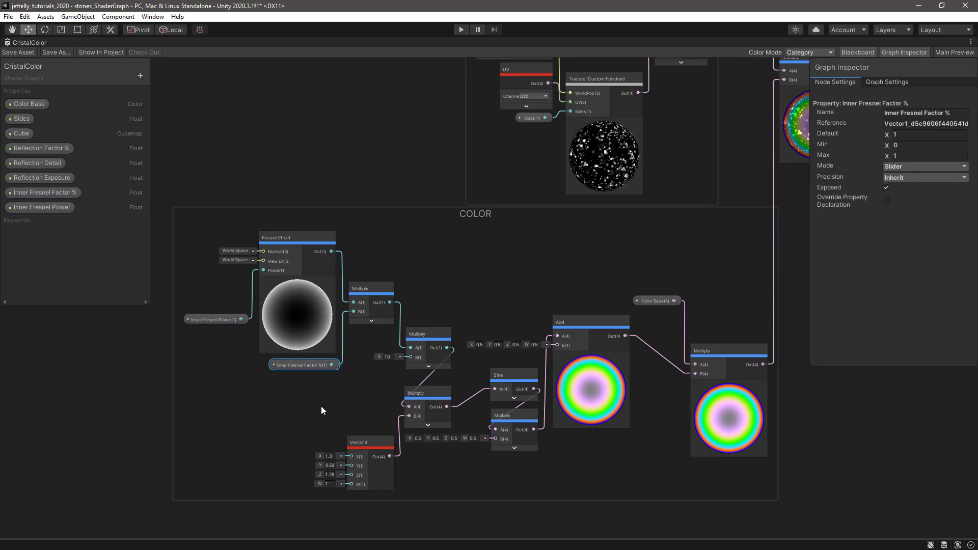
middle_drag(325, 420, 411, 300)
scroll(449, 362, up, 3)
scroll(545, 303, up, 1)
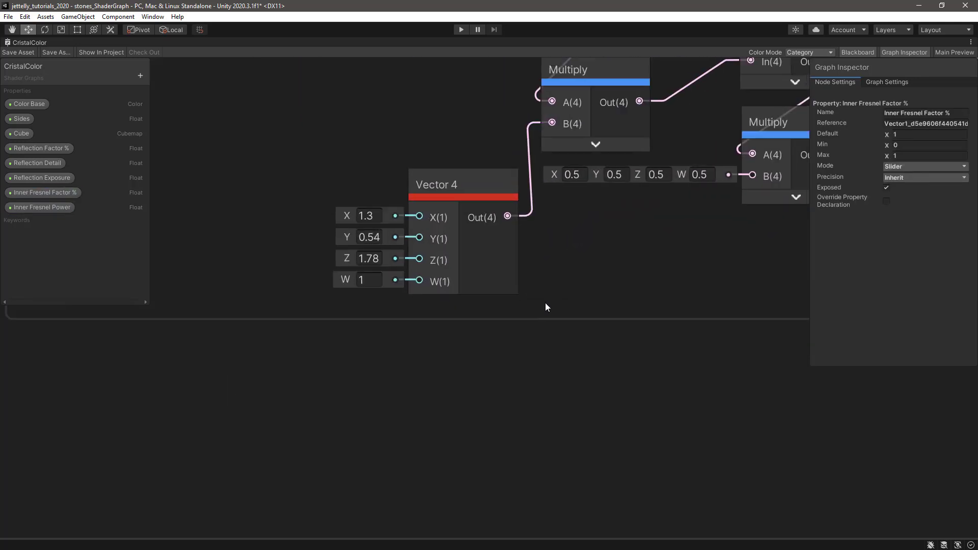
middle_drag(545, 303, 527, 379)
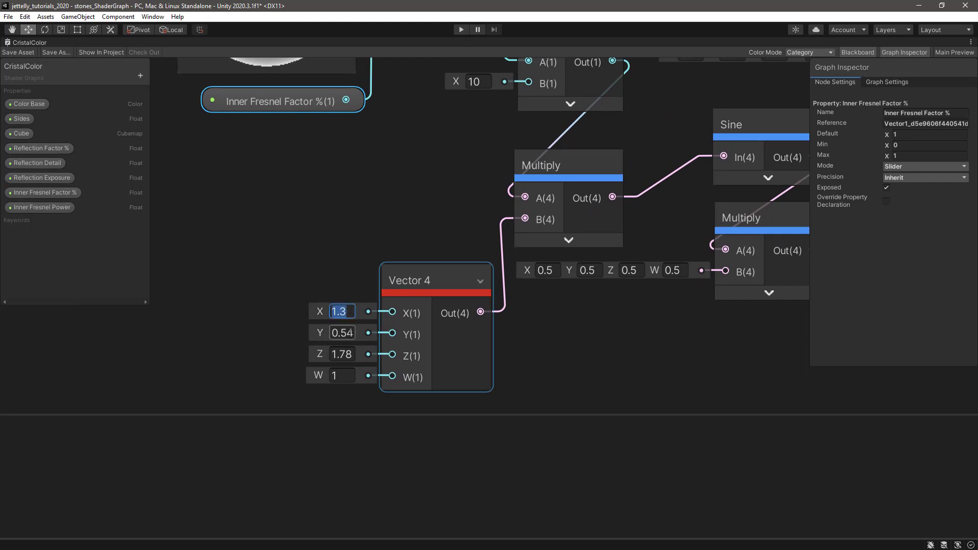
click(514, 453)
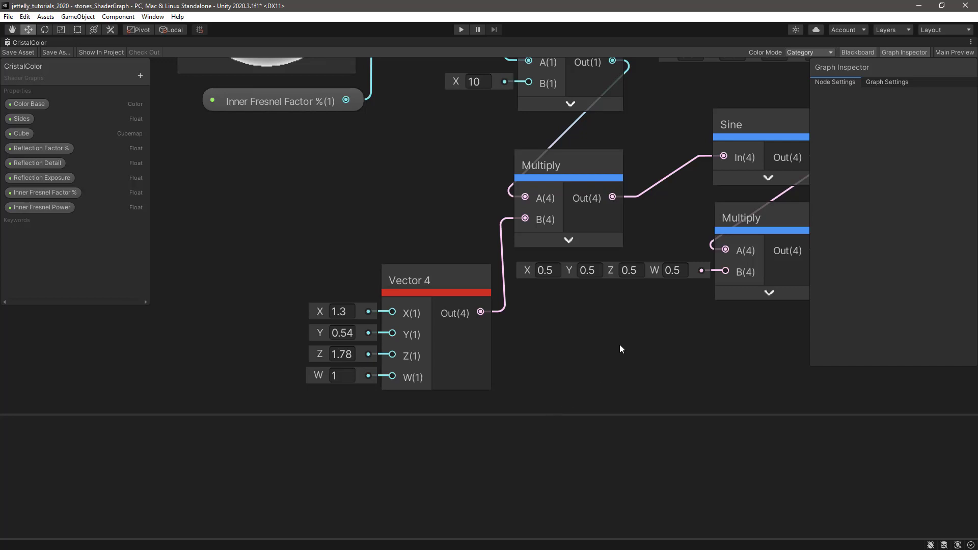
- Inspect the Color Base property's settings in the graph
scroll(620, 349, down, 5)
scroll(617, 306, up, 2)
scroll(516, 365, up, 2)
scroll(536, 350, up, 1)
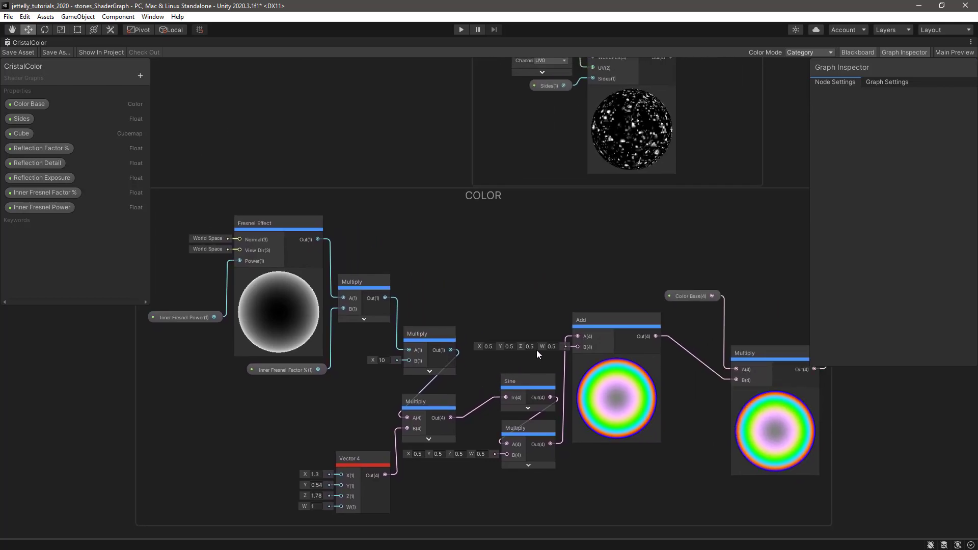
scroll(538, 346, down, 1)
scroll(508, 295, down, 1)
scroll(535, 305, down, 1)
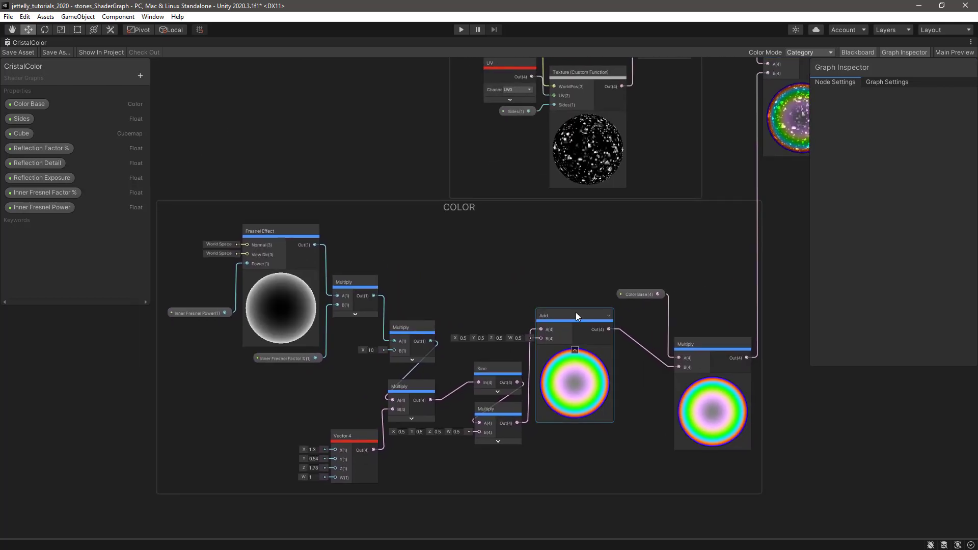
click(645, 297)
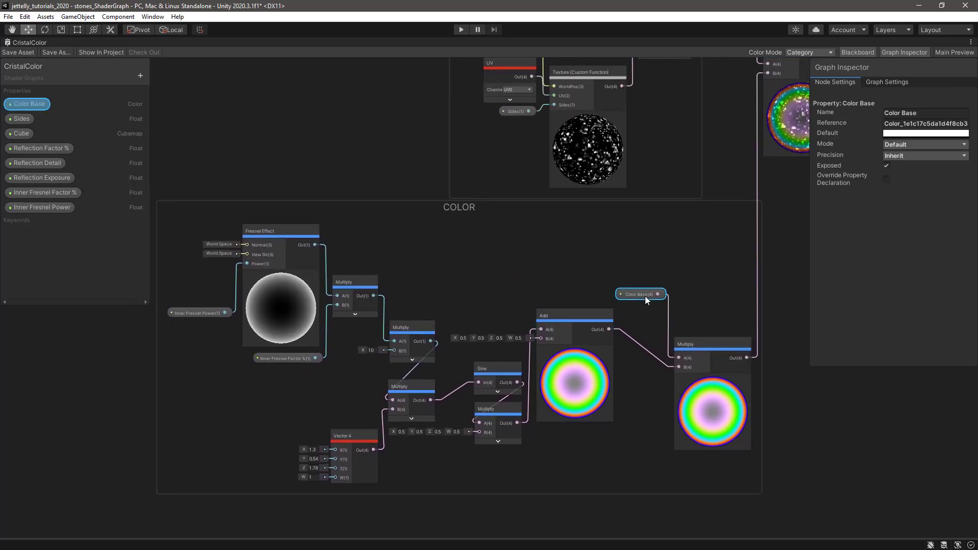
click(771, 304)
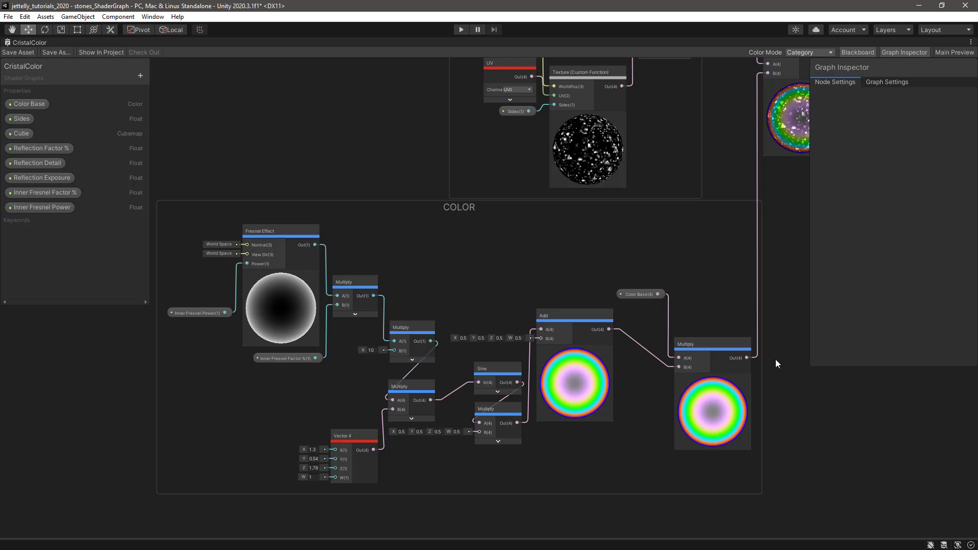
- Recentre on the REFLECTION and TEXTURE groups, then return to the Scene view
middle_drag(776, 185, 605, 429)
scroll(605, 429, down, 2)
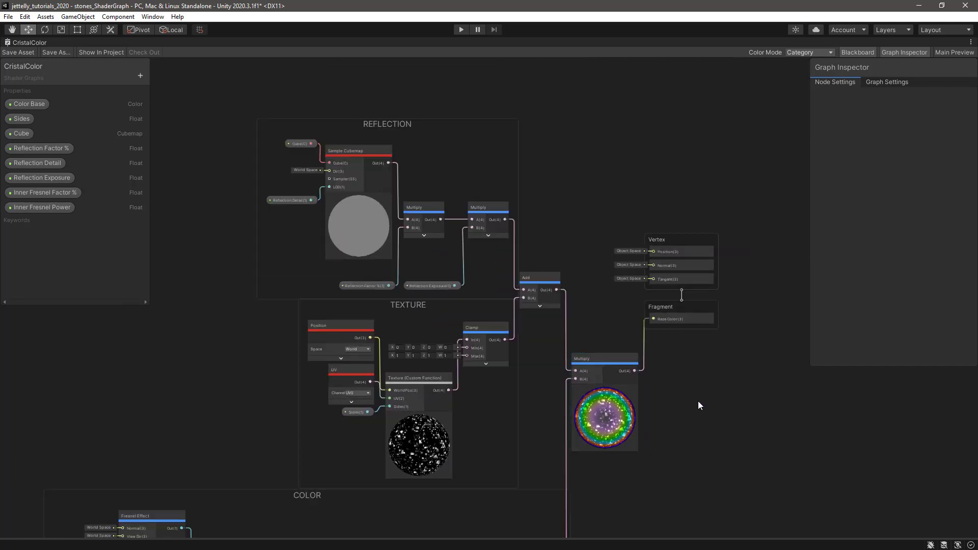
middle_drag(698, 402, 674, 350)
scroll(657, 326, up, 2)
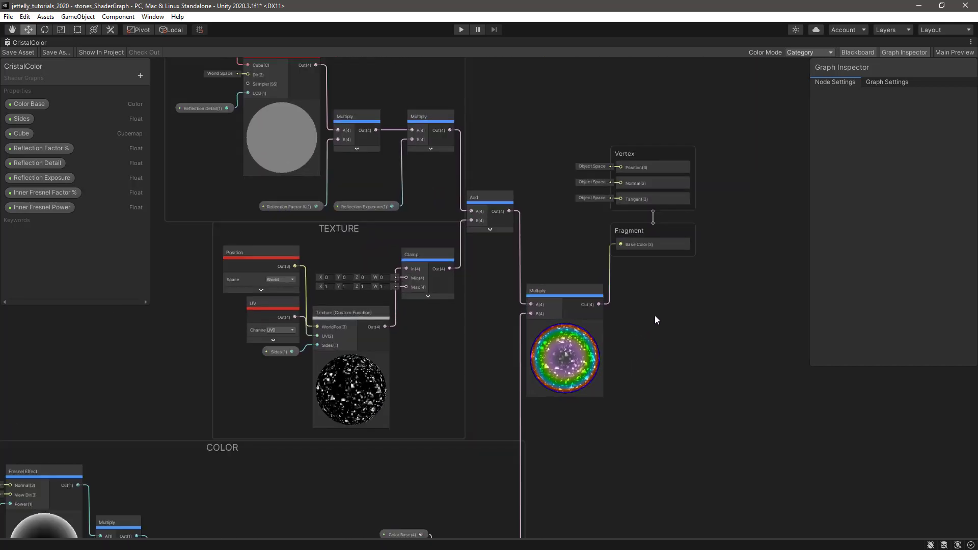
middle_drag(655, 316, 663, 350)
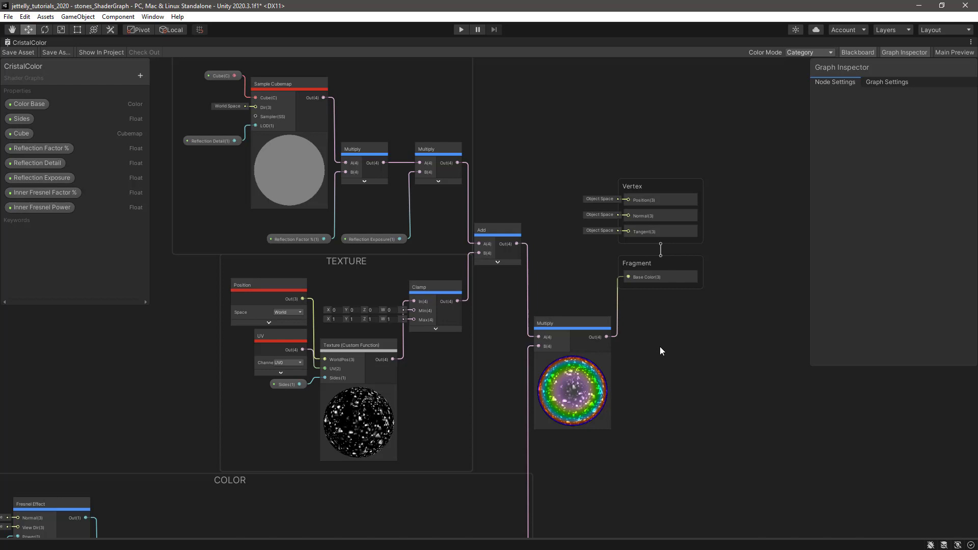
key(ctrl+1)
- Frame layer_color and rotate it -90 on X to stand the gem upright
click(420, 336)
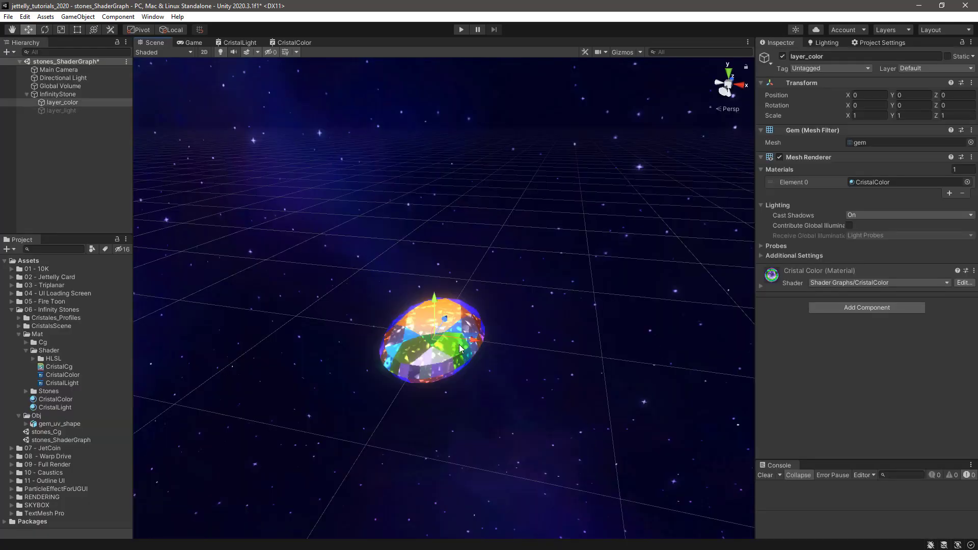
key(f)
key(e)
mouse_move(446, 311)
ctrl+mouse_down()
mouse_move(427, 356)
mouse_move(607, 328)
ctrl+mouse_up()
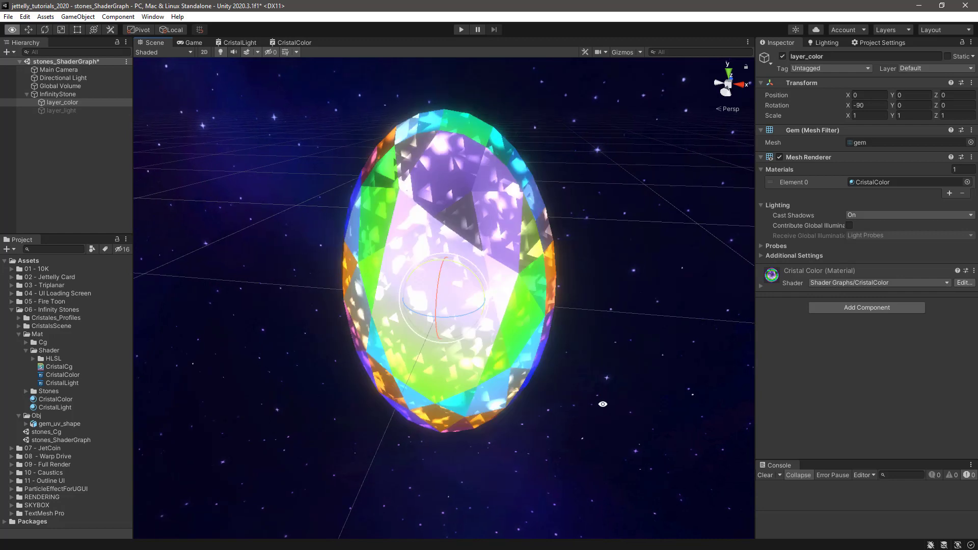
- On the CristalColor material, raise Sides as a test, then set it back to 3
click(61, 400)
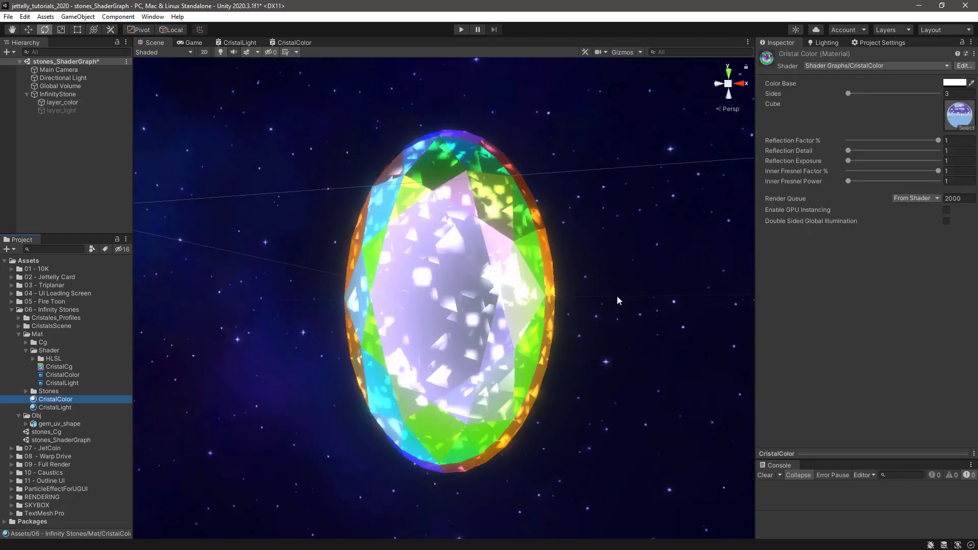
scroll(626, 283, up, 3)
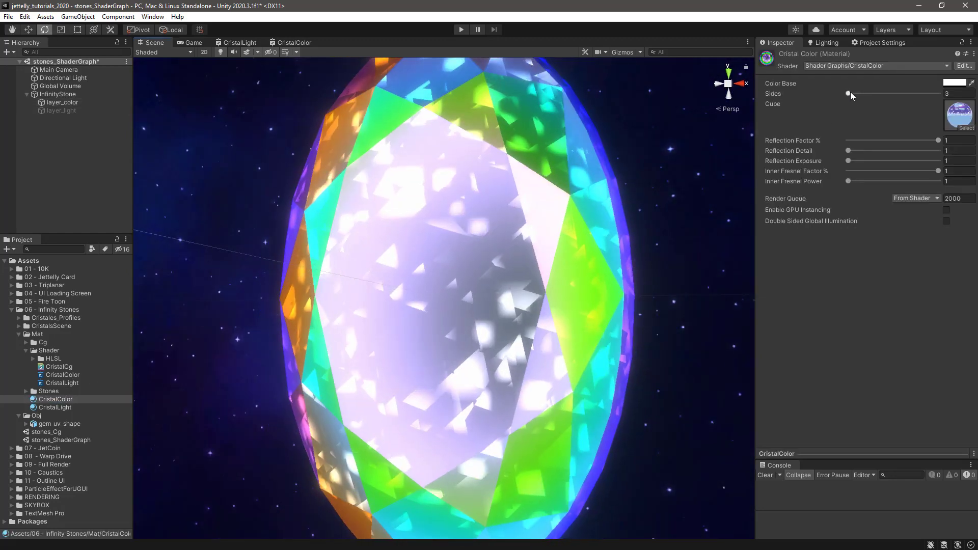
drag(848, 93, 901, 108)
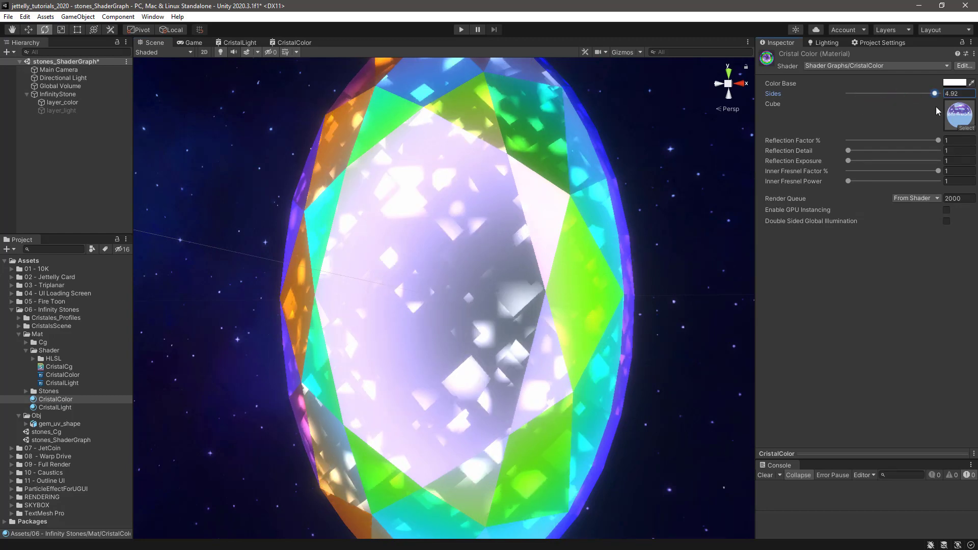
drag(901, 108, 843, 102)
scroll(555, 314, down, 5)
alt+drag(555, 313, 568, 277)
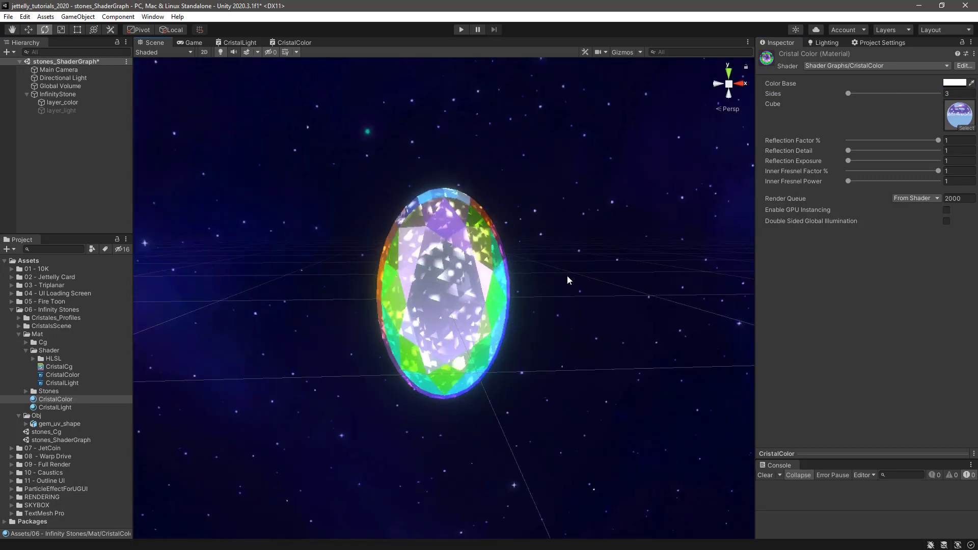
scroll(586, 369, up, 3)
- Sweep the Color Base hue through red, green and blue to preview the gem
click(959, 85)
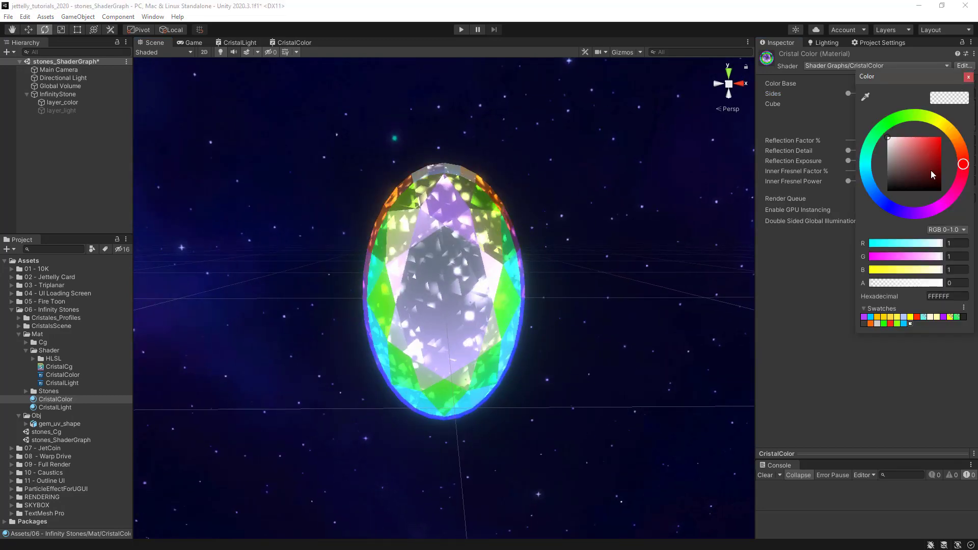
mouse_move(962, 170)
mouse_down()
mouse_move(915, 227)
mouse_move(930, 118)
mouse_move(888, 136)
mouse_up()
click(968, 78)
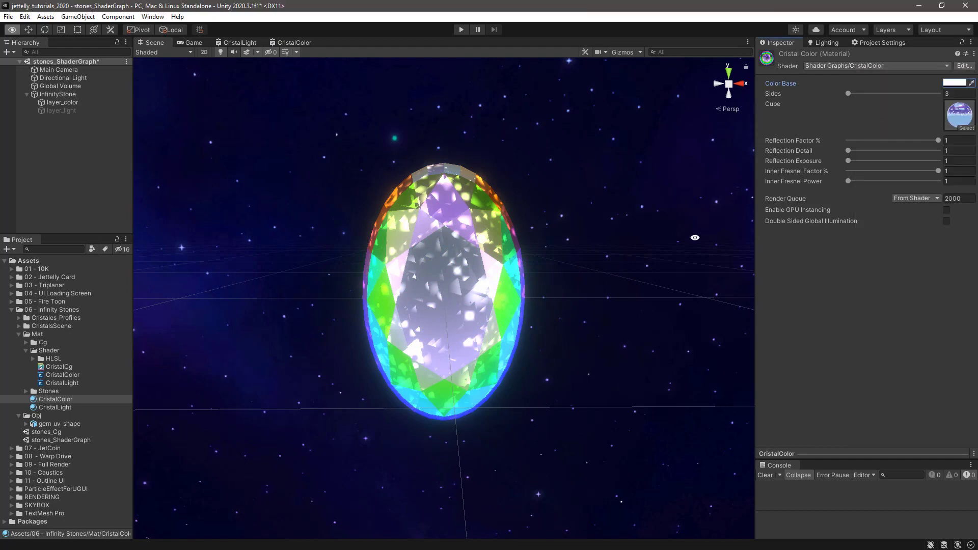
alt+drag(611, 219, 677, 215)
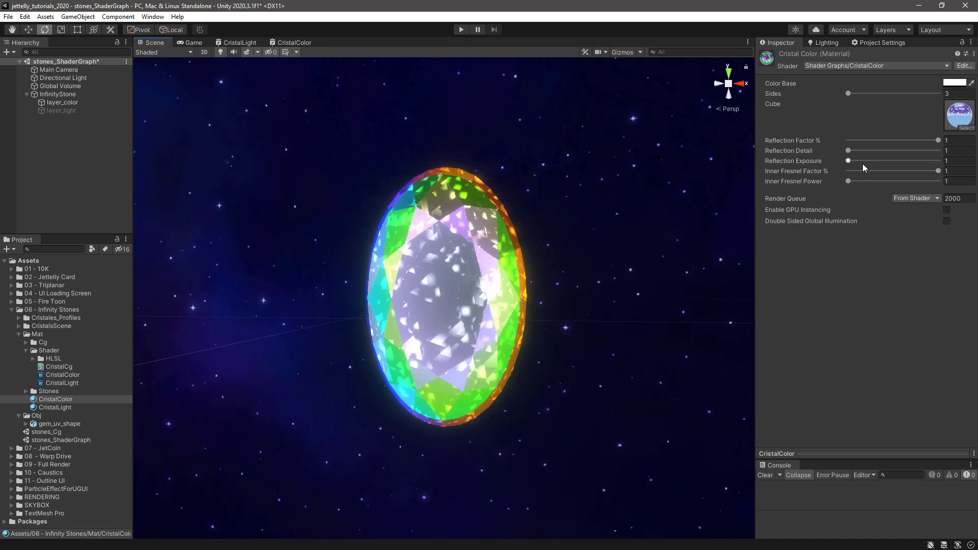
- Lower Inner Fresnel Factor to 0.169 as a test, then undo the change
mouse_move(939, 171)
mouse_down()
mouse_move(863, 170)
mouse_move(910, 181)
mouse_move(858, 187)
mouse_up()
key(ctrl+z)
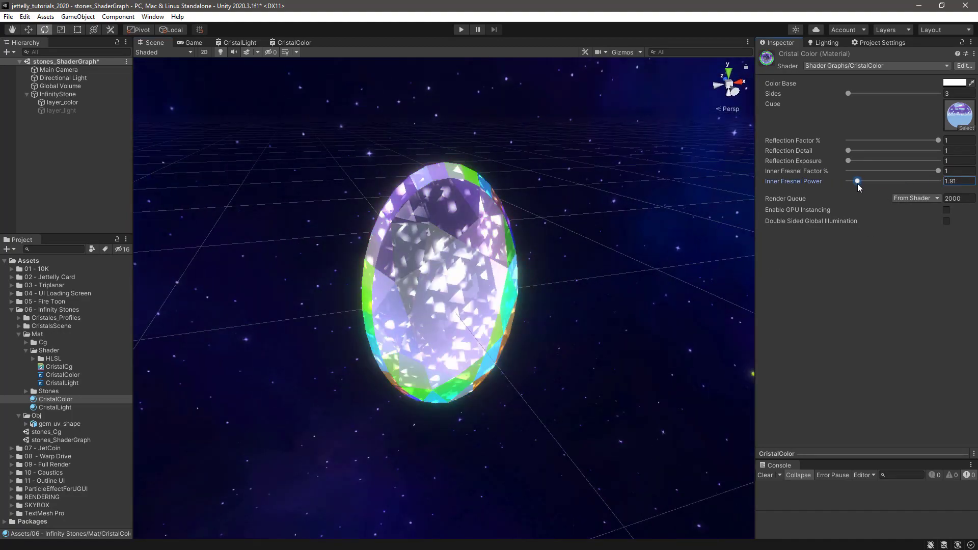
alt+drag(637, 244, 564, 258)
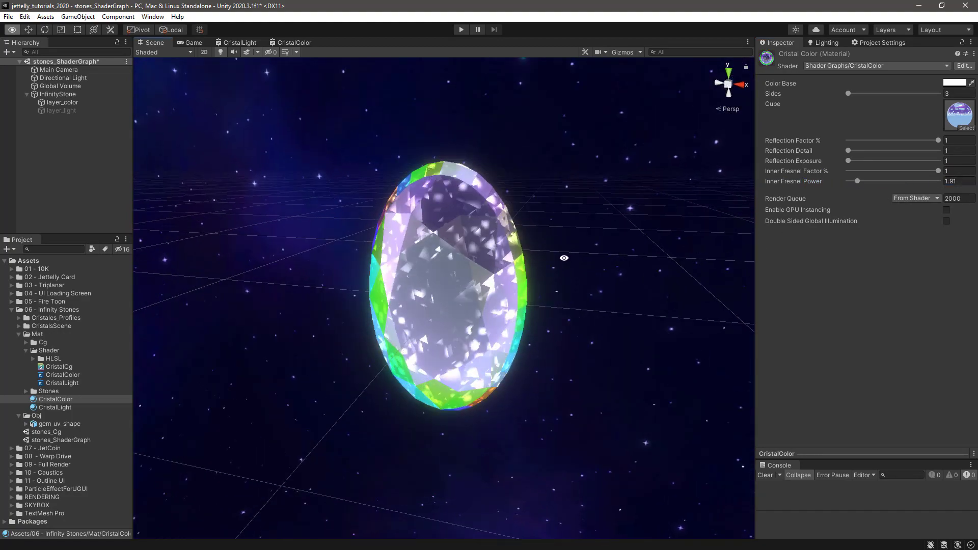
key(e)
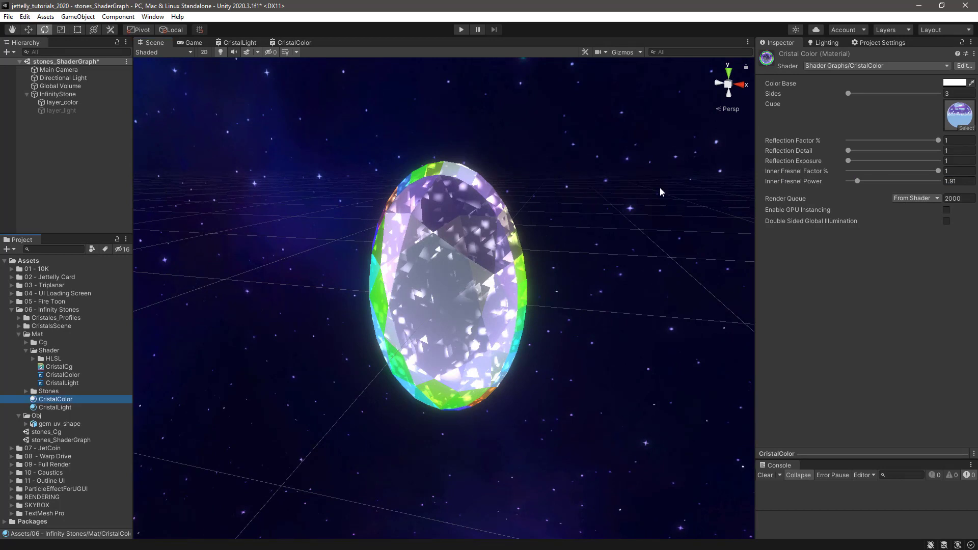
- Open the CristalLight shader graph and inspect the MainLight node in BASE LIGHT
click(75, 383)
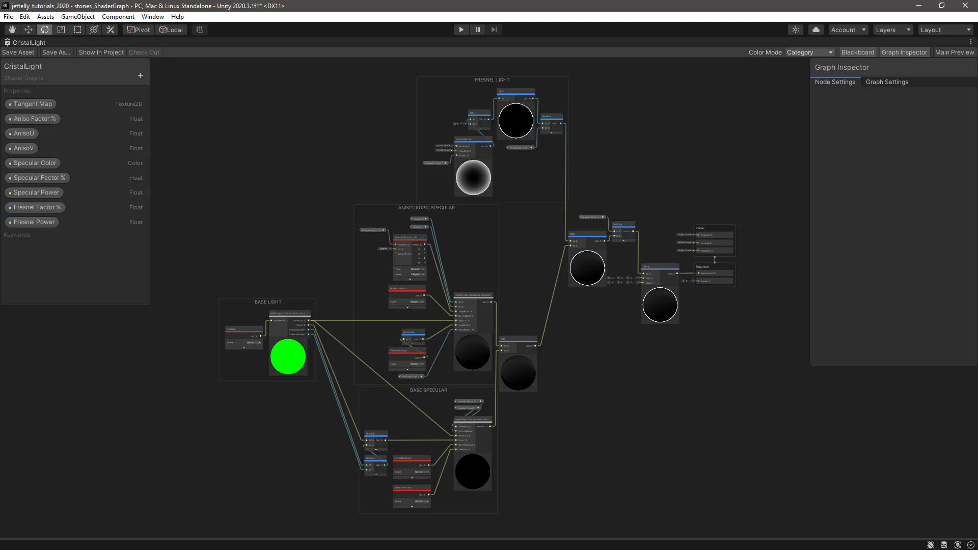
middle_drag(288, 358, 410, 334)
scroll(410, 335, up, 5)
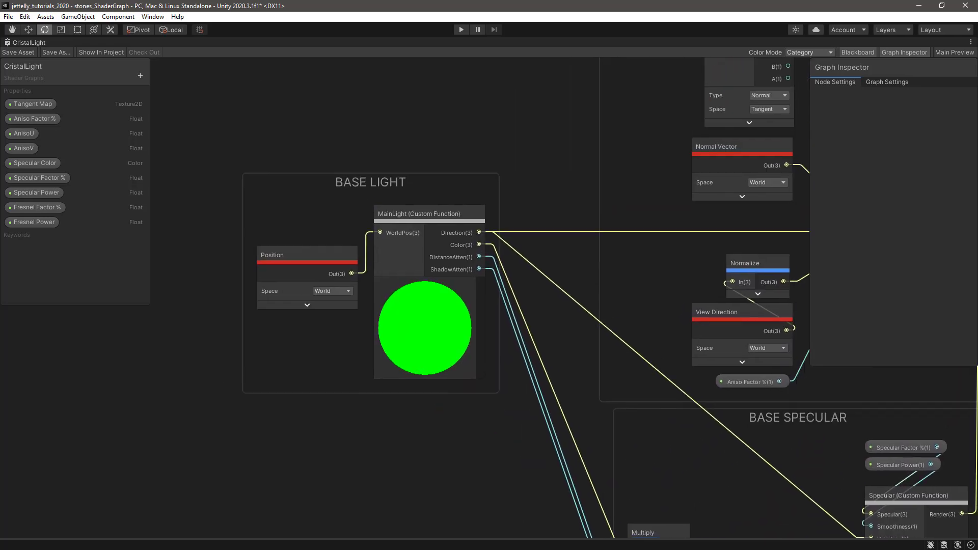
click(410, 334)
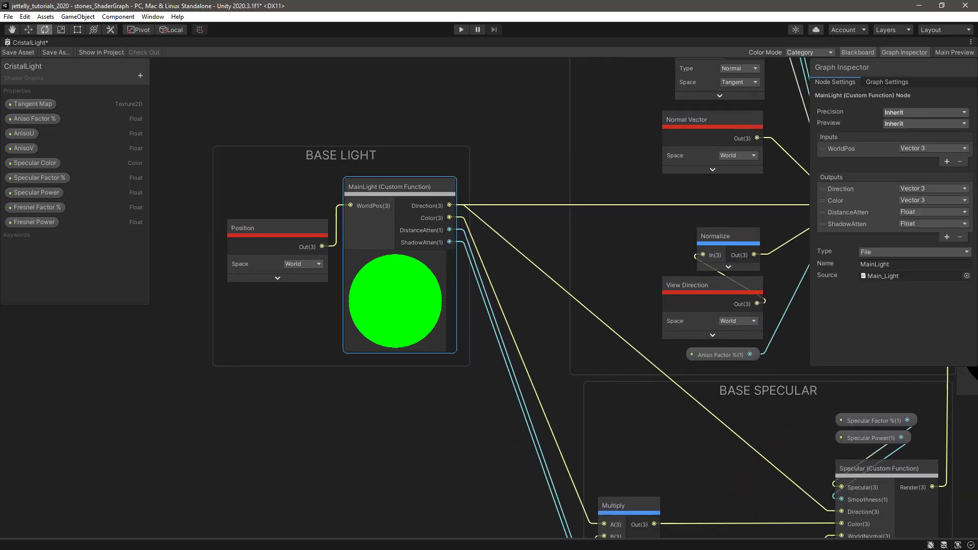
- Inspect the Specular and Anisotropic custom function nodes in their specular groups
middle_drag(738, 509, 444, 289)
click(445, 289)
click(624, 370)
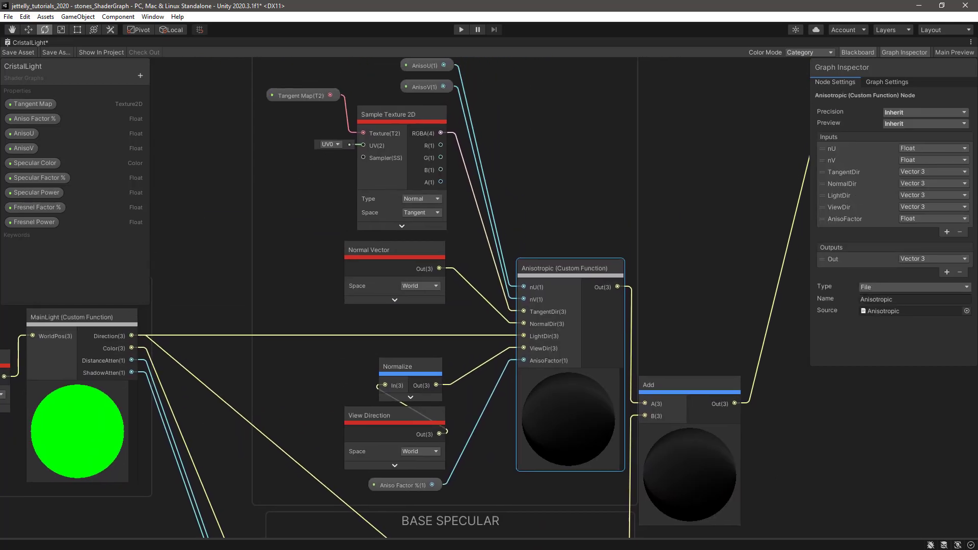
middle_drag(621, 102, 562, 456)
click(560, 356)
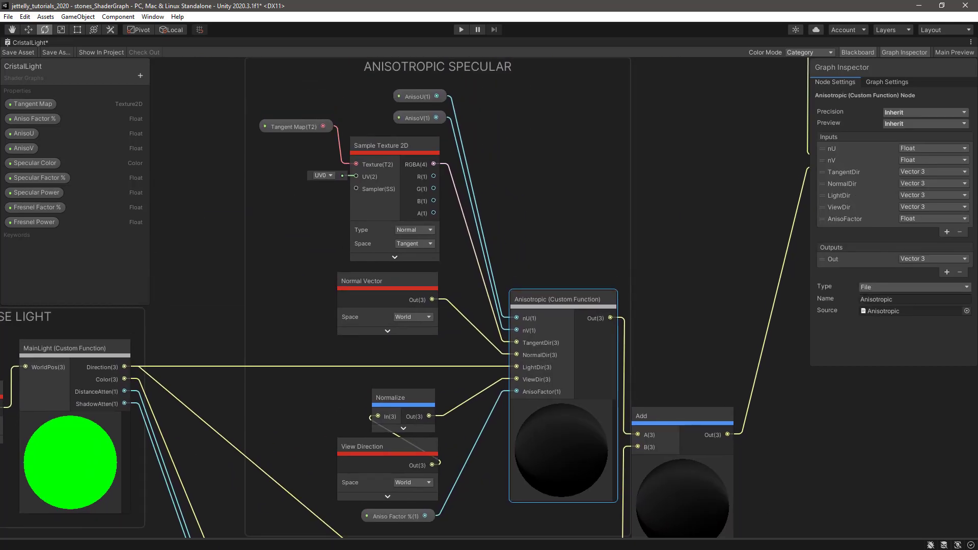
scroll(509, 301, down, 6)
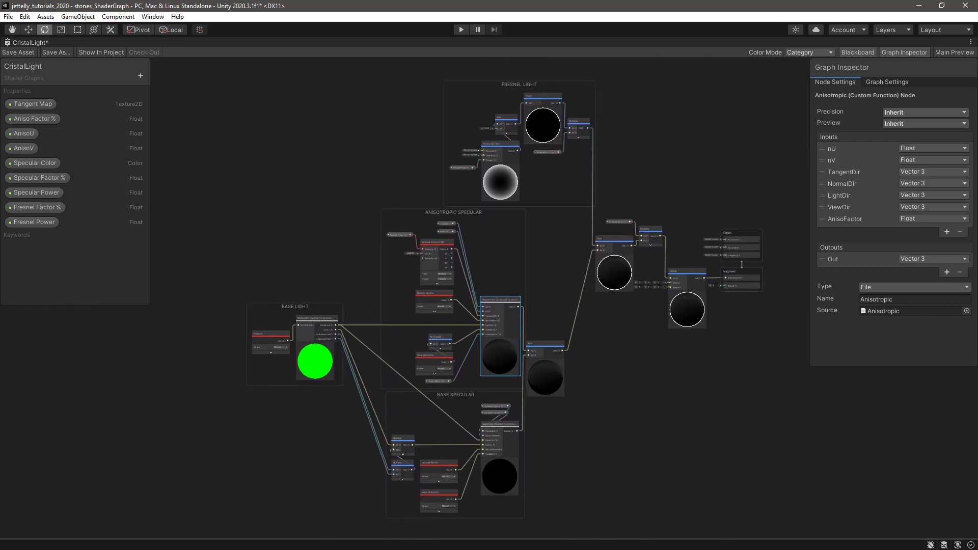
- Frame the MainLight node and switch to Main_Light.hlsl in Visual Studio Code
click(314, 326)
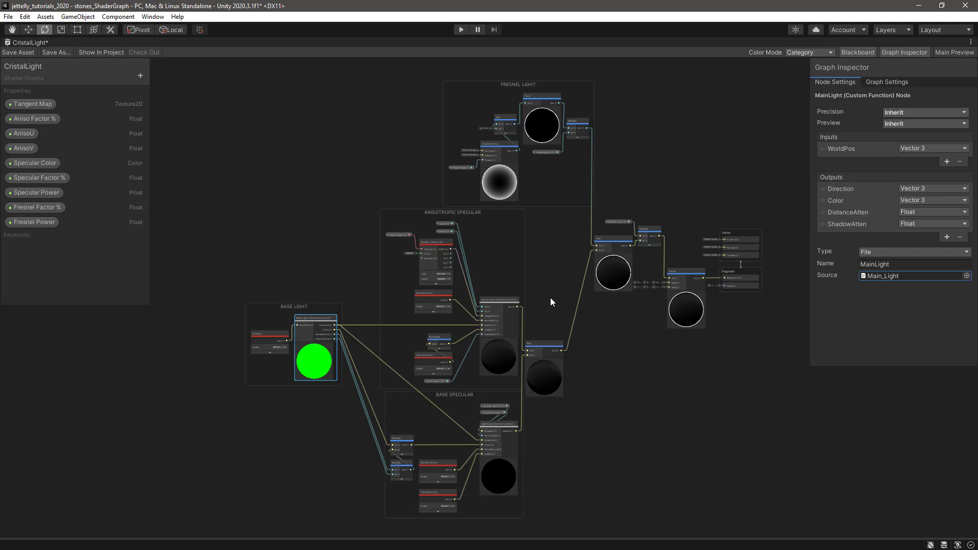
scroll(420, 225, up, 3)
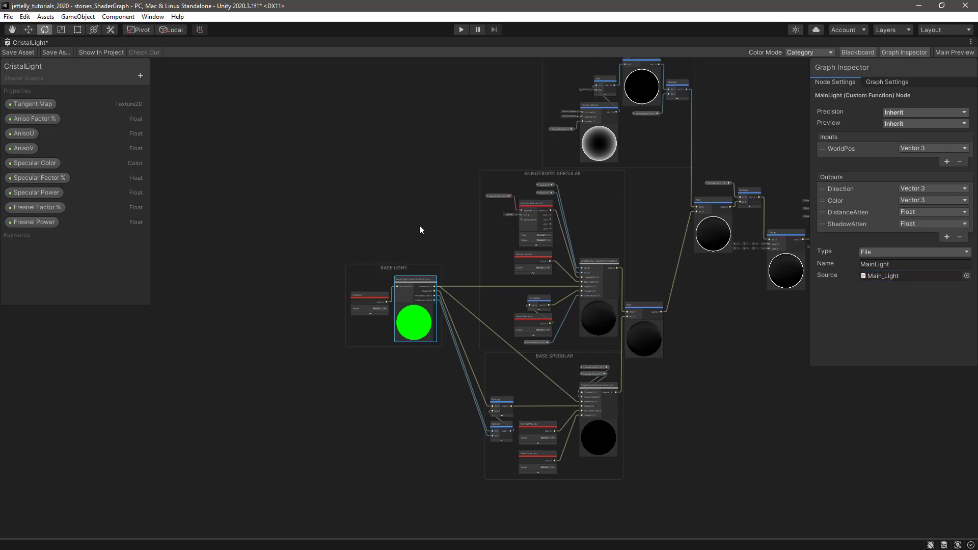
scroll(418, 198, up, 2)
scroll(421, 232, up, 3)
middle_drag(469, 199, 469, 140)
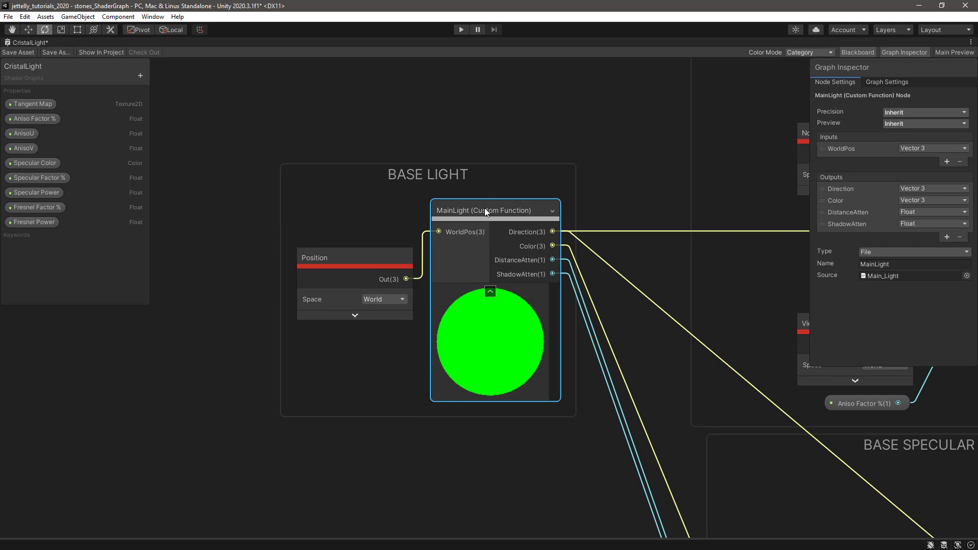
key(alt+Tab)
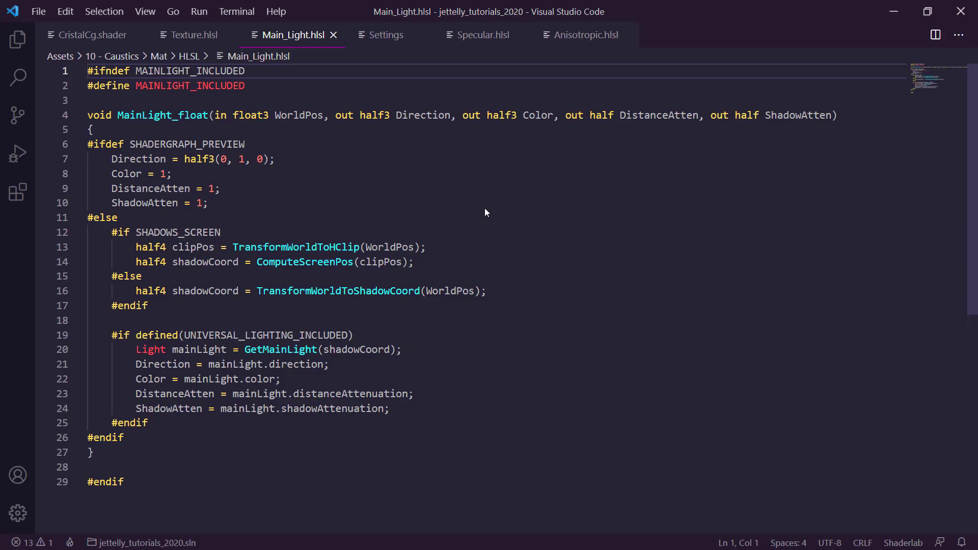
double_click(297, 115)
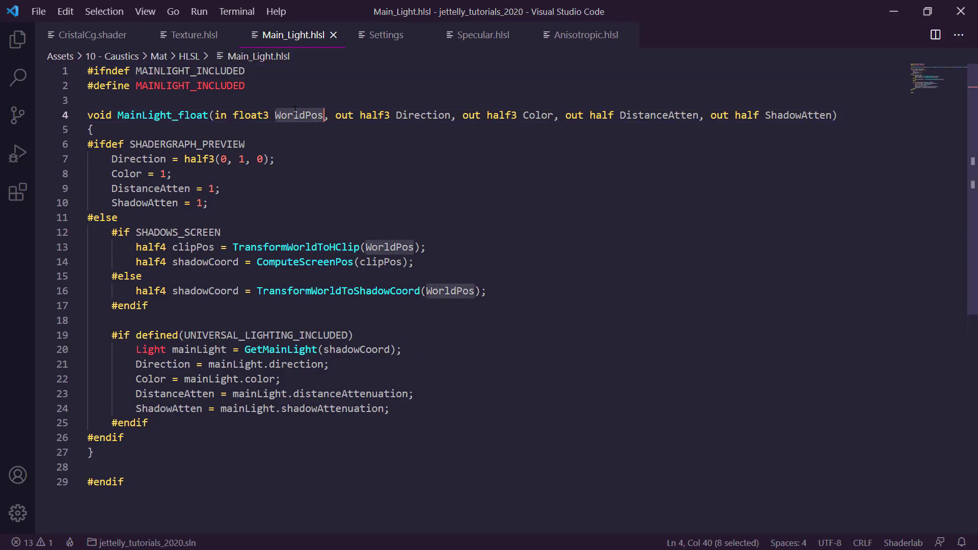
double_click(425, 114)
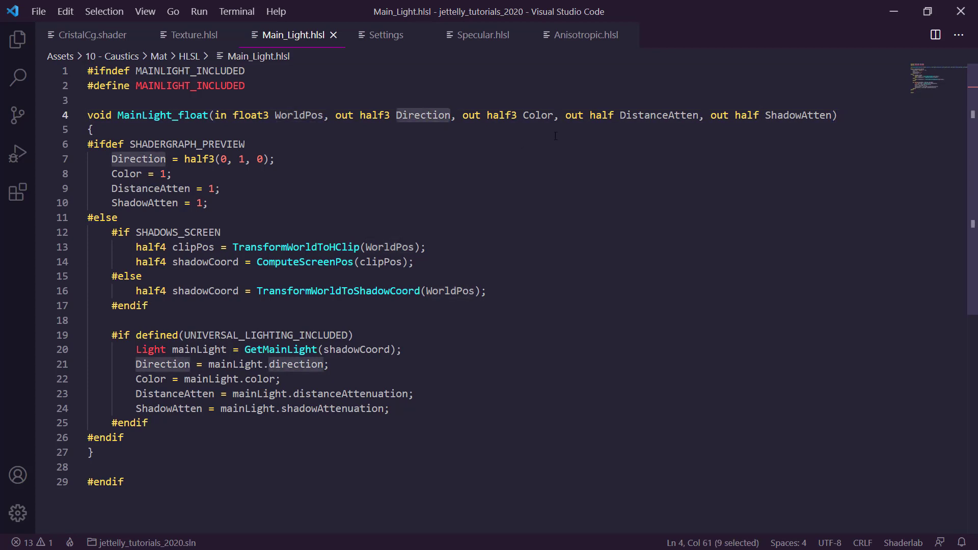
double_click(538, 114)
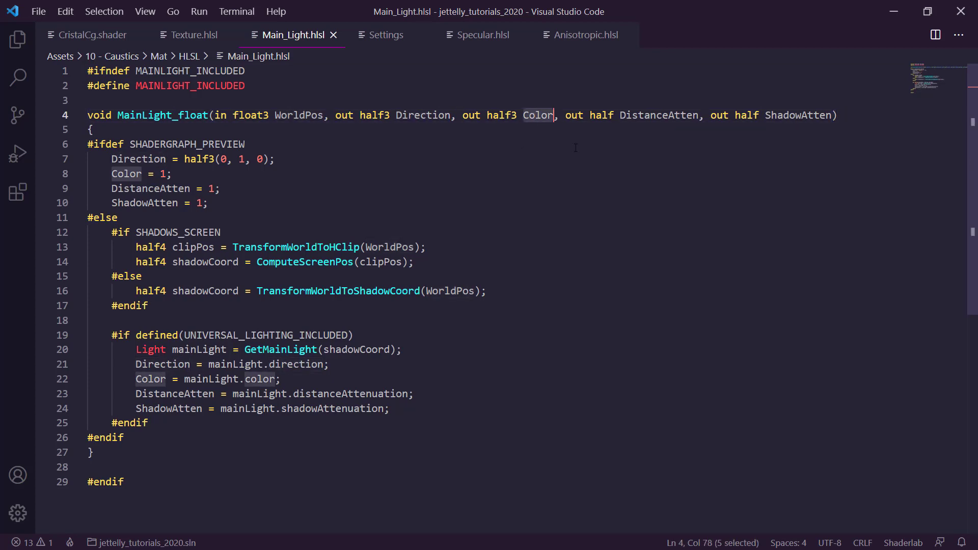
double_click(653, 114)
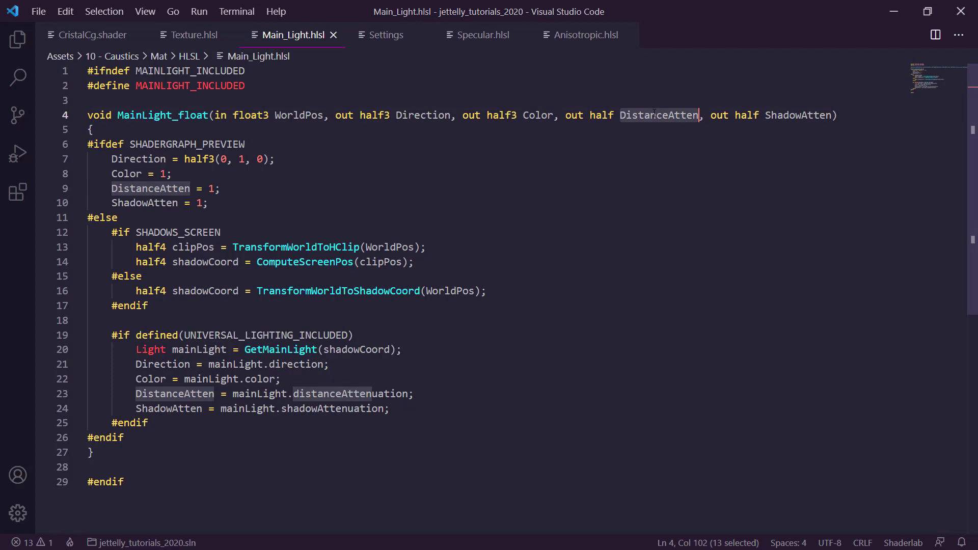
double_click(793, 115)
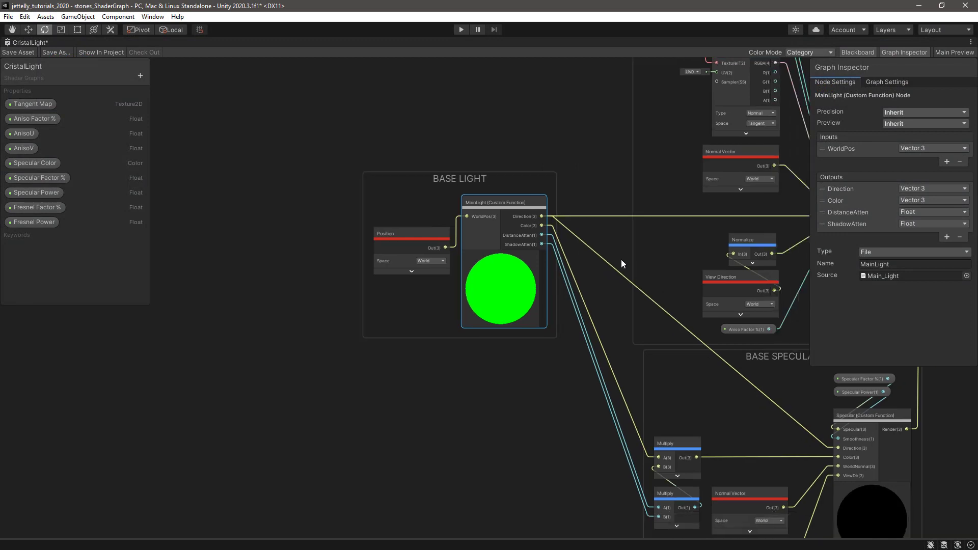
- Zoom into BASE SPECULAR, check Specular Factor % and Specular Power, and open Specular.hlsl
middle_drag(622, 258, 463, 76)
scroll(616, 175, up, 2)
scroll(618, 181, up, 2)
middle_drag(619, 180, 551, 136)
click(611, 113)
click(600, 138)
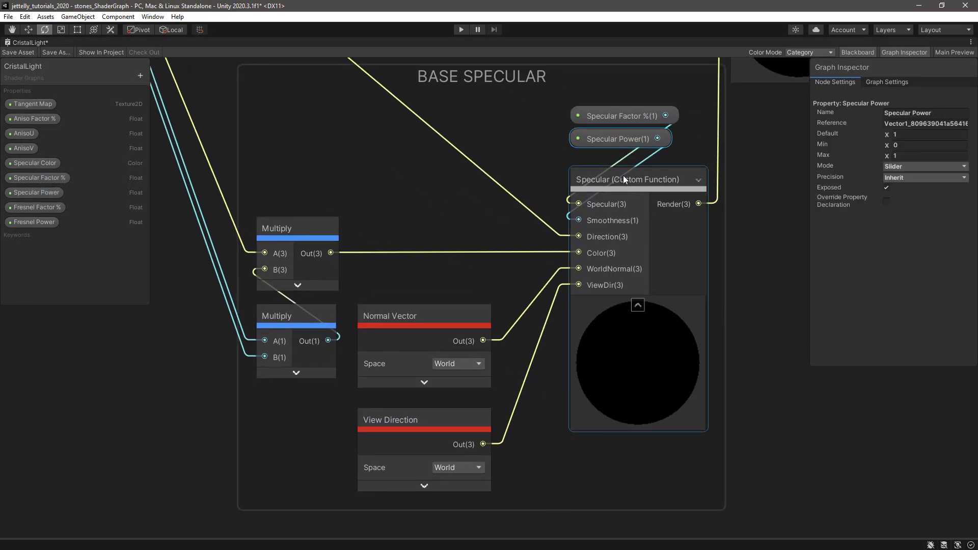
click(644, 179)
double_click(647, 179)
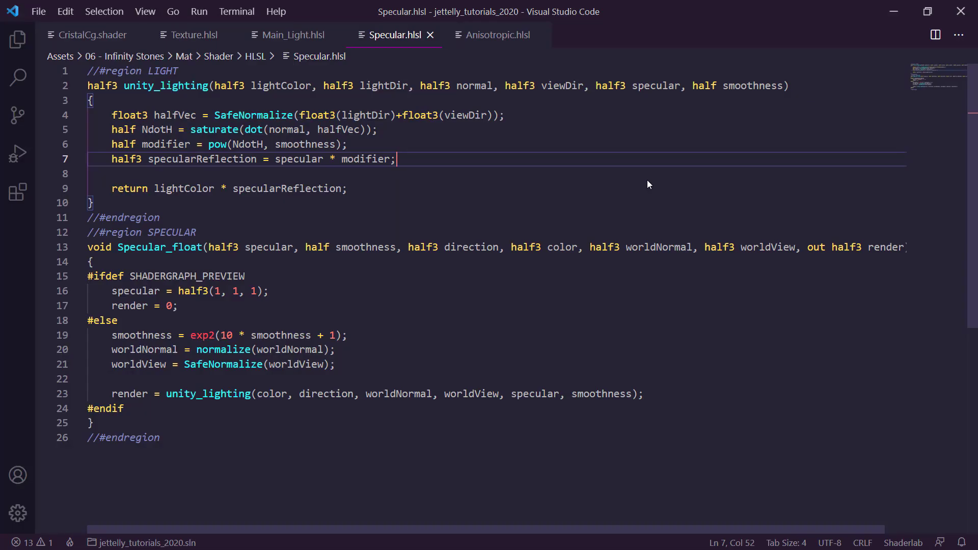
double_click(193, 189)
double_click(268, 188)
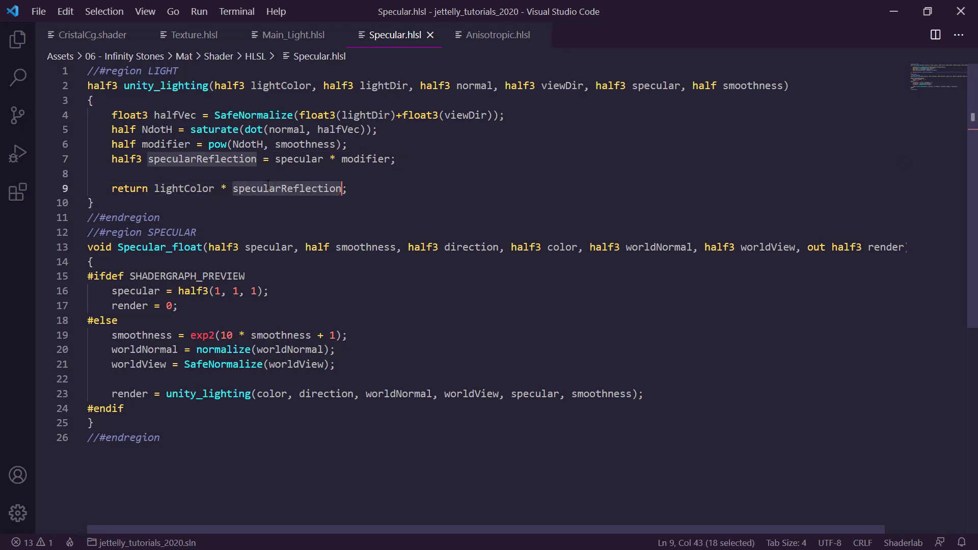
double_click(209, 394)
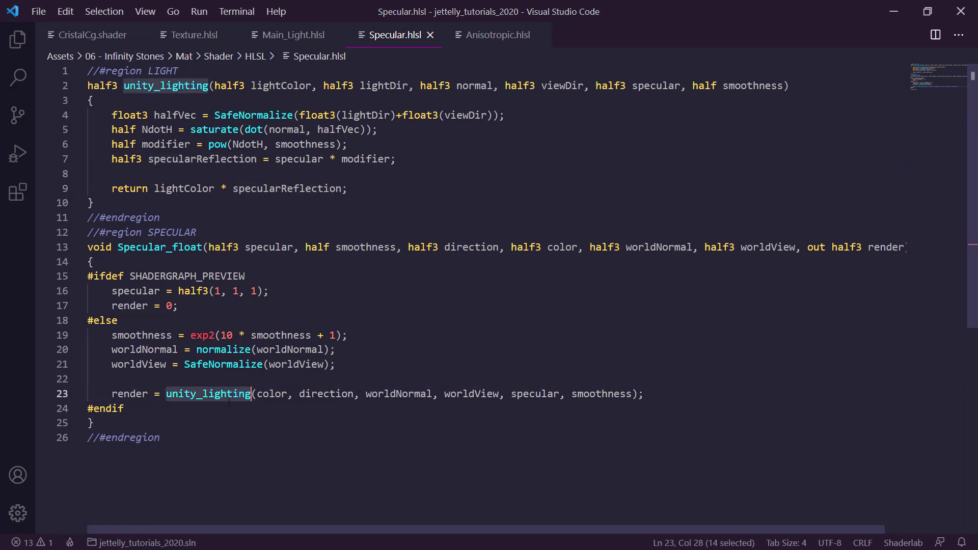
double_click(271, 394)
double_click(326, 394)
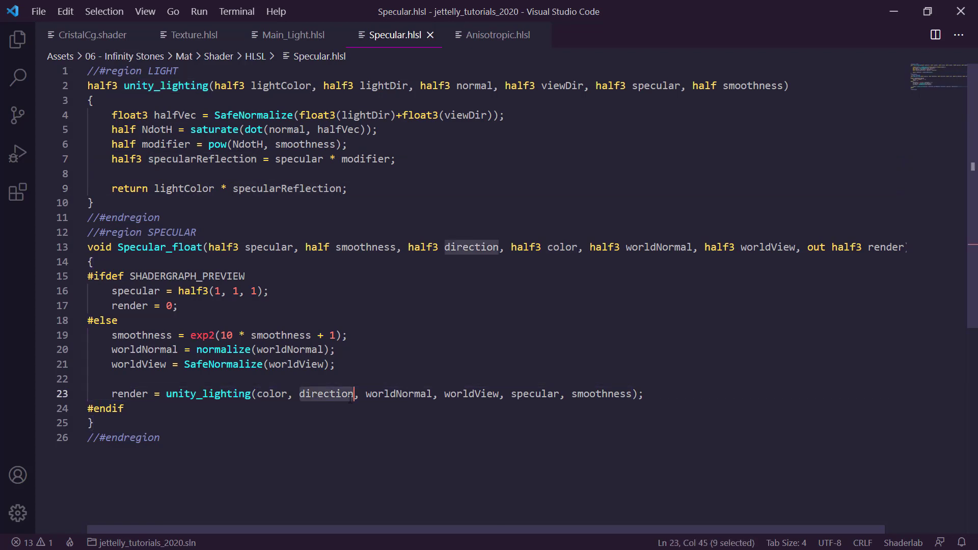
double_click(398, 394)
double_click(471, 394)
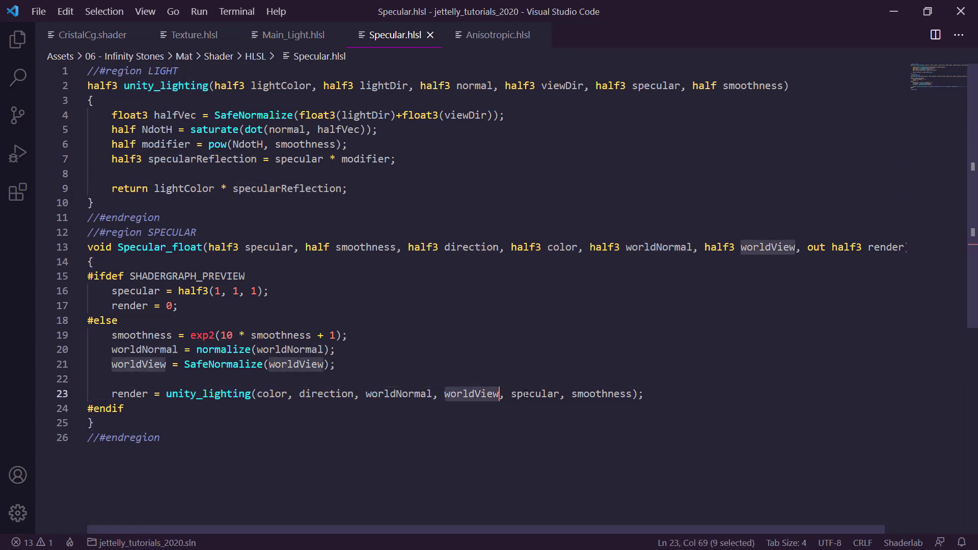
double_click(527, 393)
double_click(601, 394)
click(645, 394)
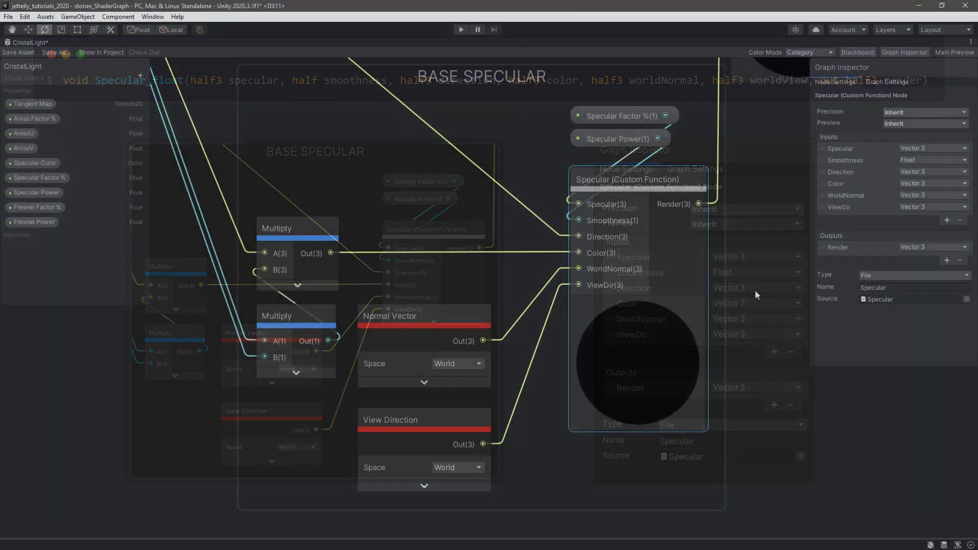
- Frame the ANISOTROPIC SPECULAR group and select the Anisotropic custom function node
middle_drag(756, 182, 620, 455)
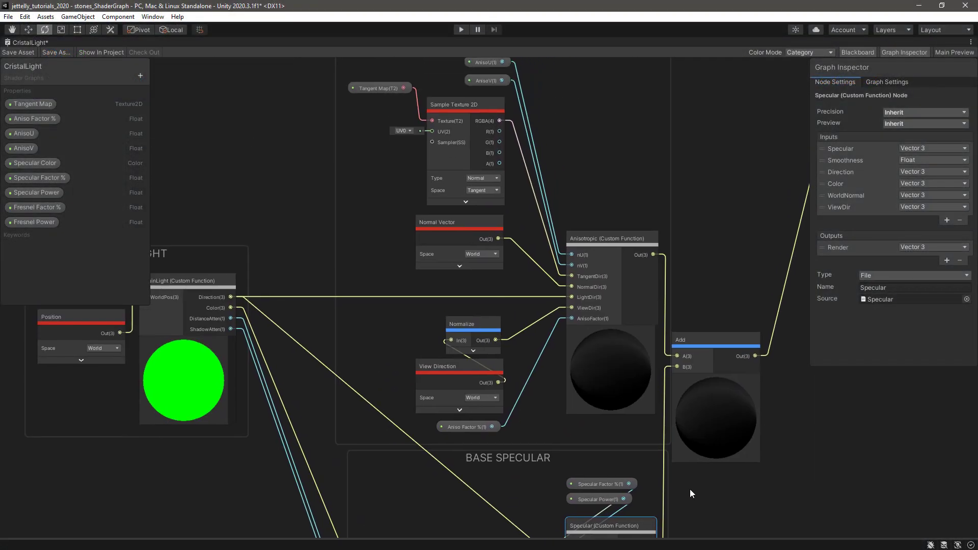
scroll(619, 450, up, 2)
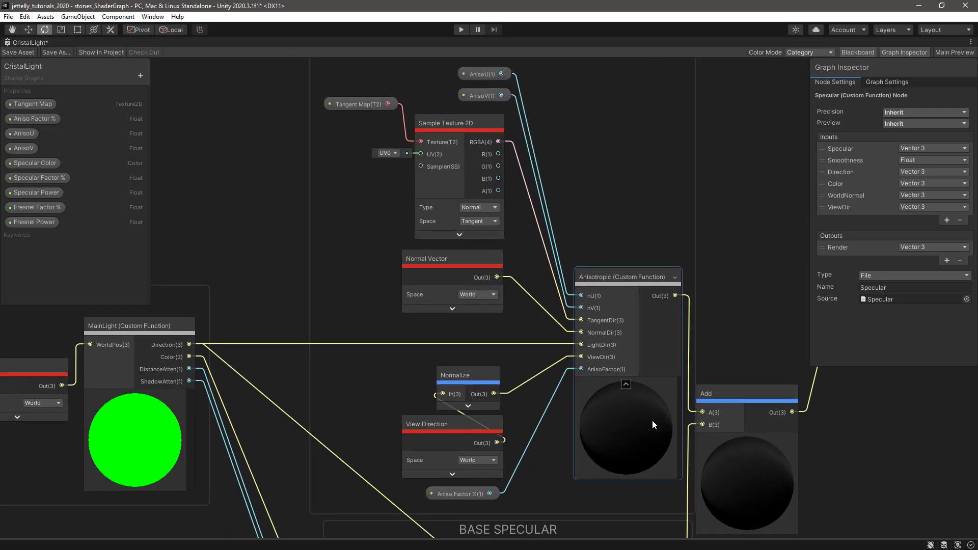
middle_drag(641, 439, 638, 440)
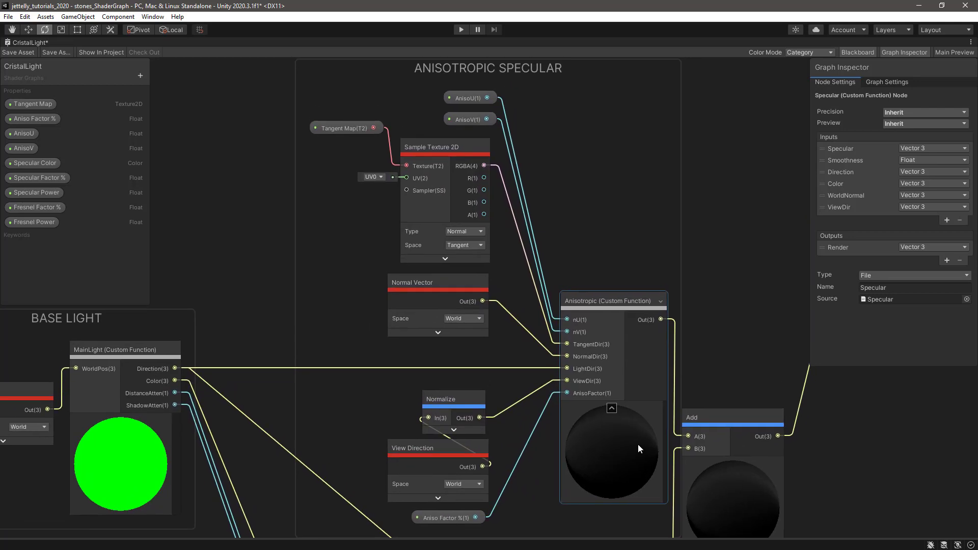
click(618, 265)
click(613, 296)
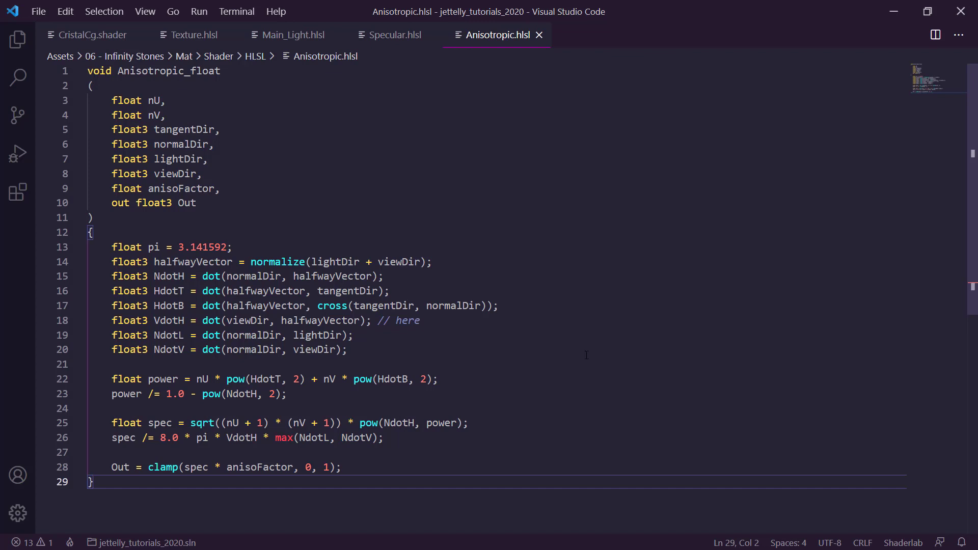
double_click(153, 100)
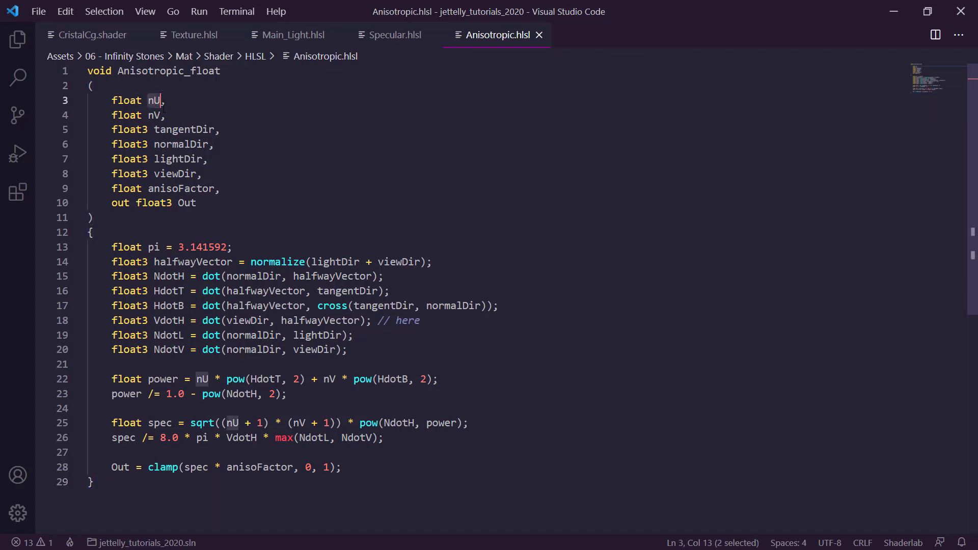
double_click(155, 115)
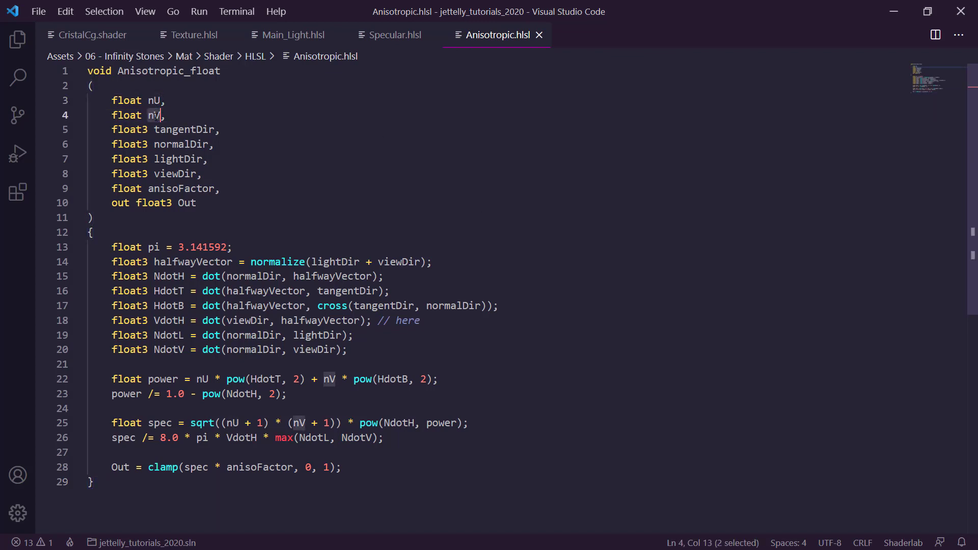
double_click(183, 130)
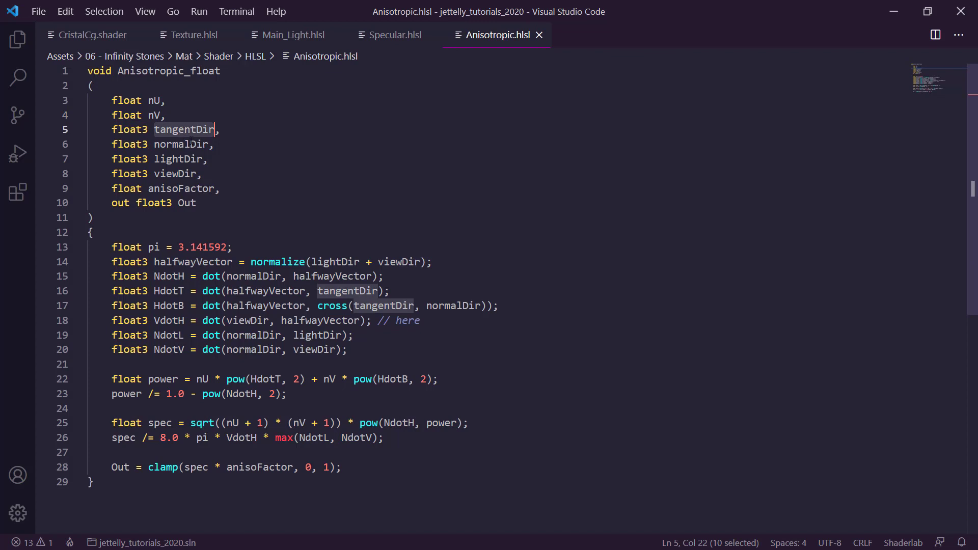
double_click(190, 144)
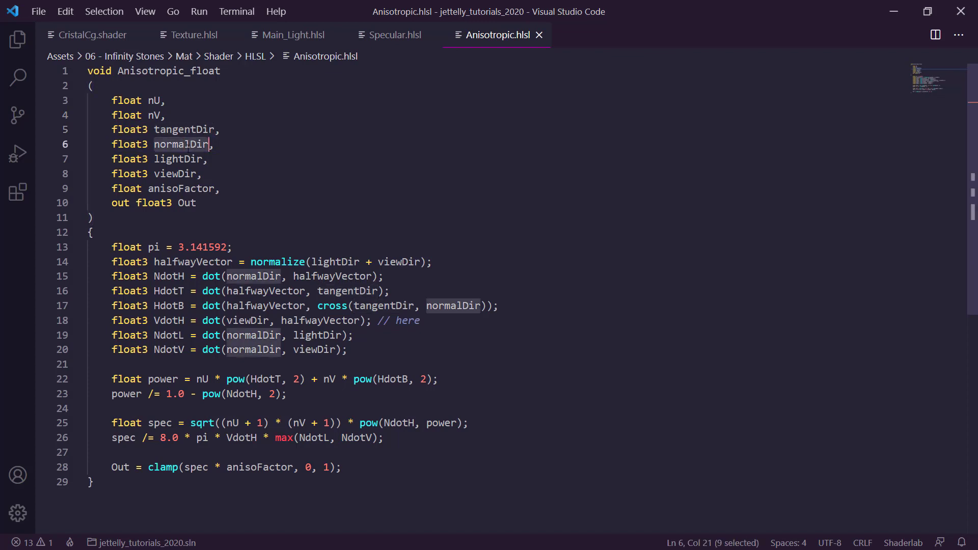
double_click(178, 159)
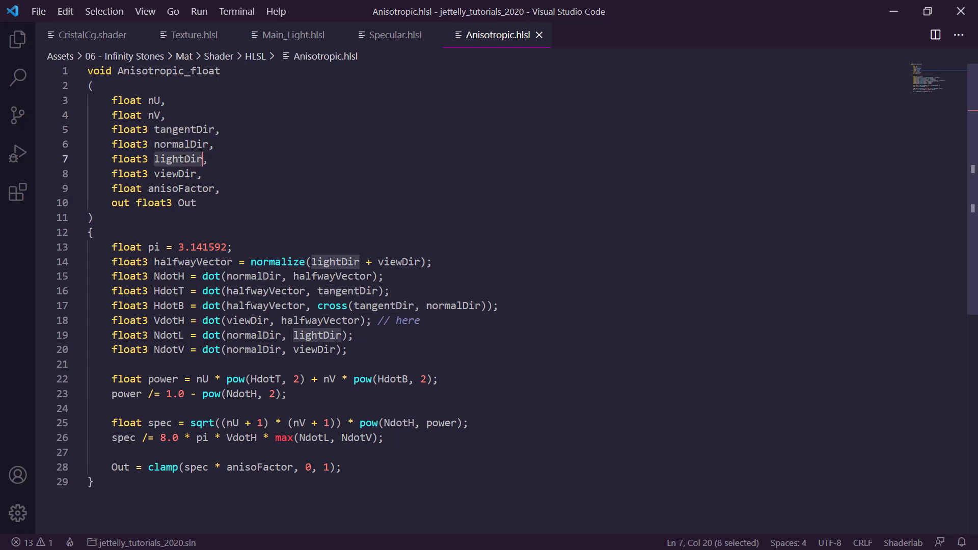
double_click(178, 174)
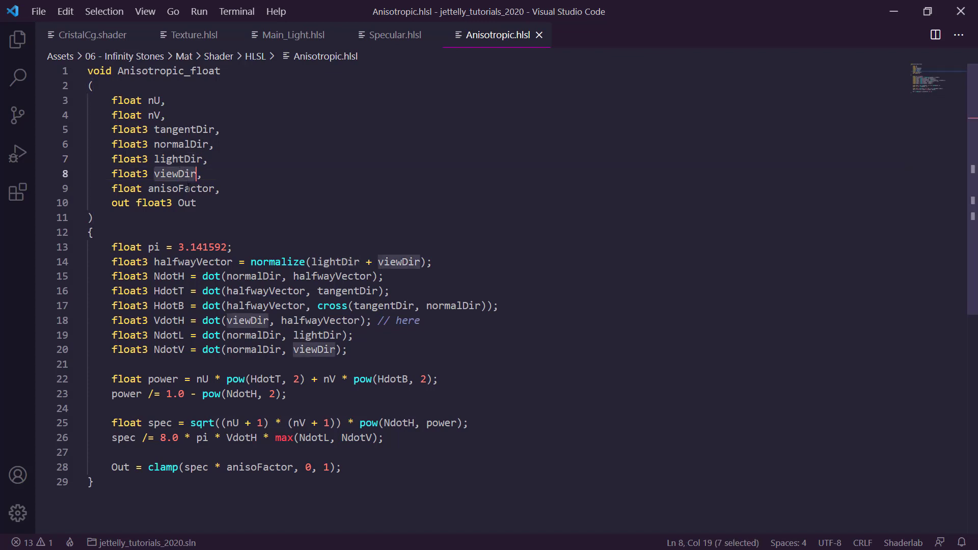
double_click(188, 189)
click(223, 201)
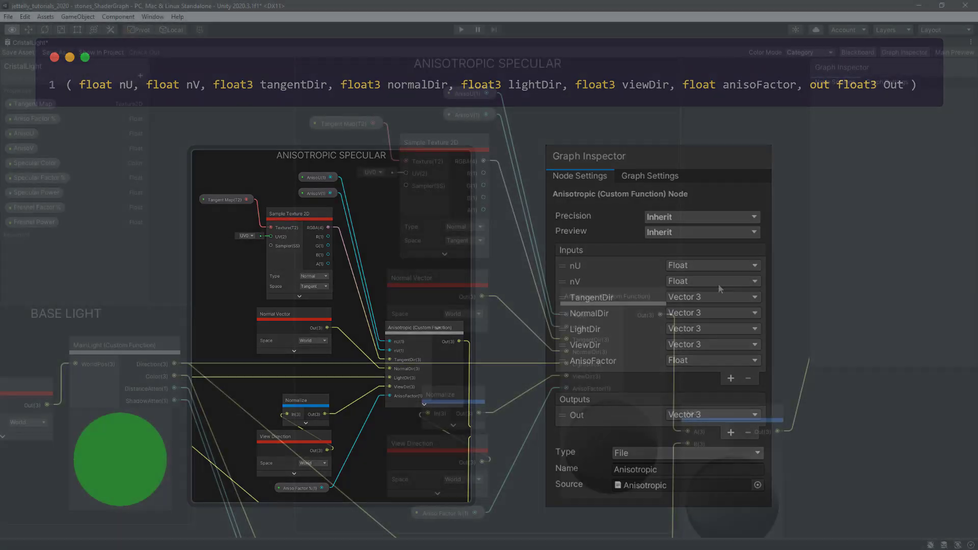
scroll(718, 284, down, 3)
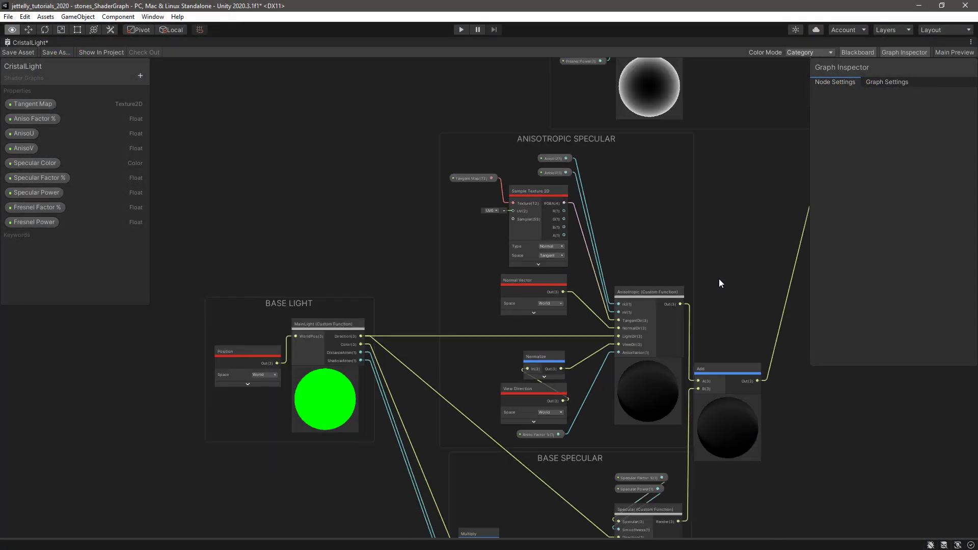
middle_drag(705, 246, 598, 395)
scroll(585, 321, up, 3)
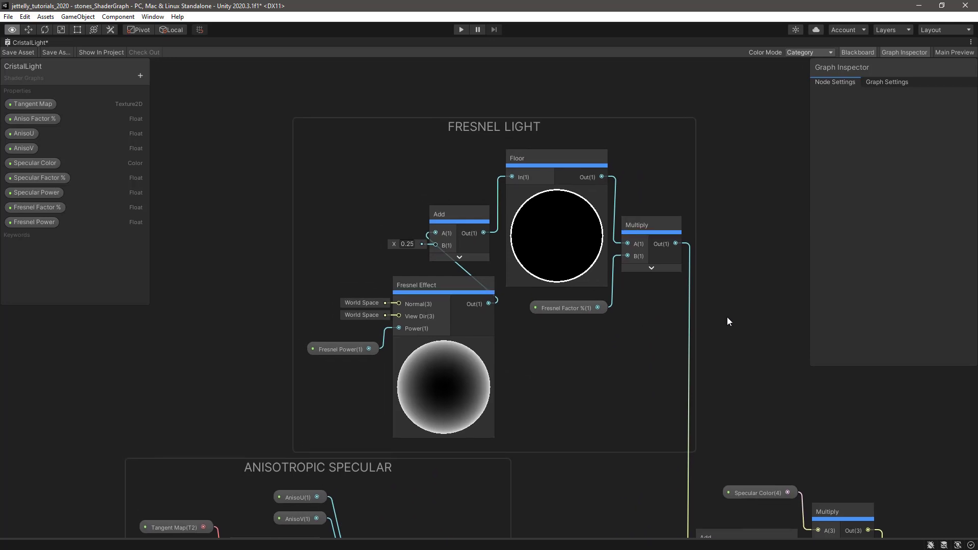
key(e)
scroll(653, 350, down, 3)
middle_drag(557, 446, 643, 109)
scroll(643, 109, up, 2)
scroll(376, 268, up, 2)
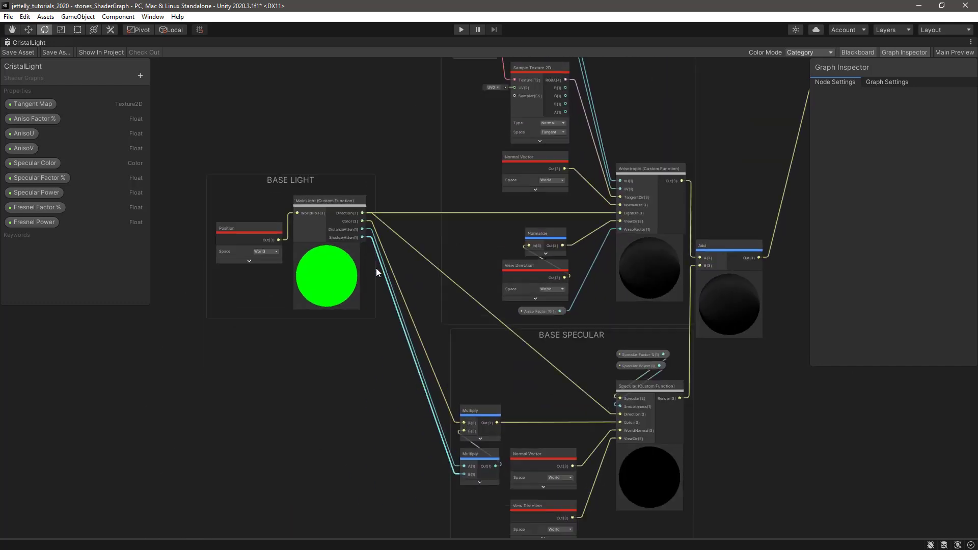
middle_drag(349, 305, 349, 259)
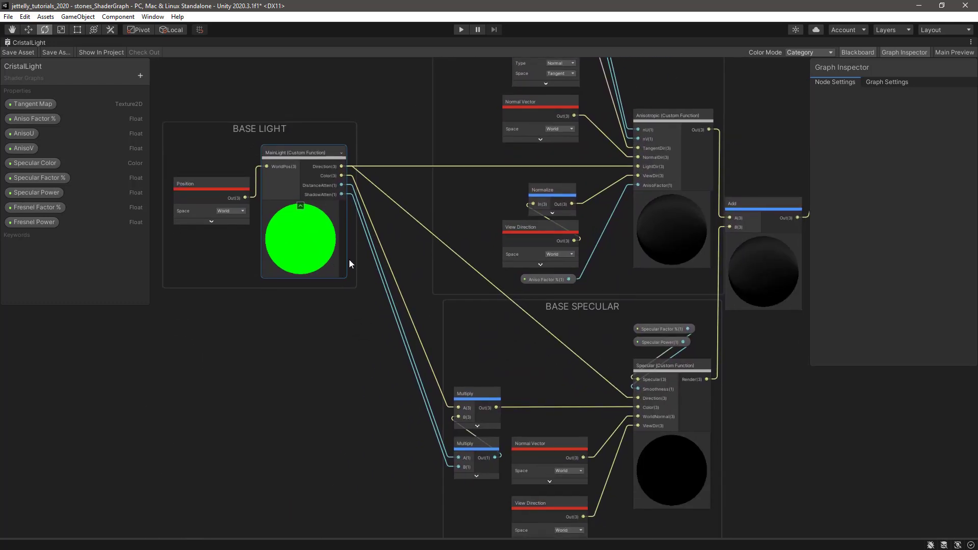
click(403, 165)
click(410, 218)
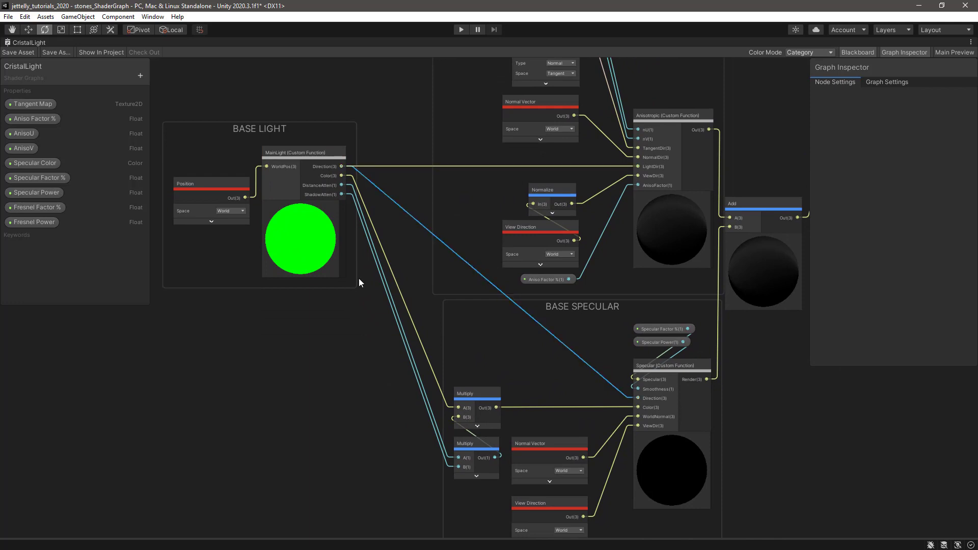
middle_drag(309, 394, 302, 383)
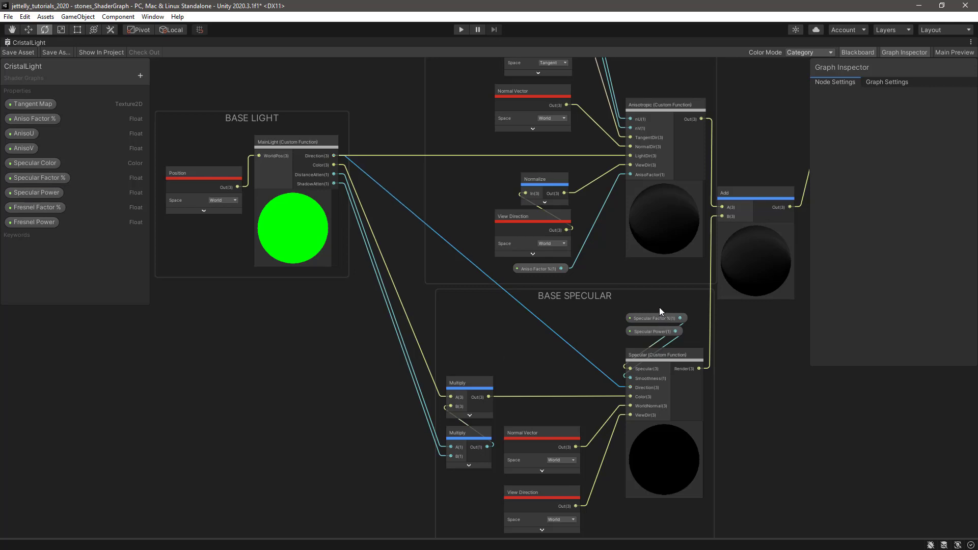
- Collapse the previews on the Anisotropic and Specular custom function nodes
middle_drag(659, 308, 460, 350)
scroll(519, 359, up, 2)
mouse_move(519, 359)
middle_down()
mouse_move(523, 392)
mouse_move(532, 319)
middle_up()
click(458, 238)
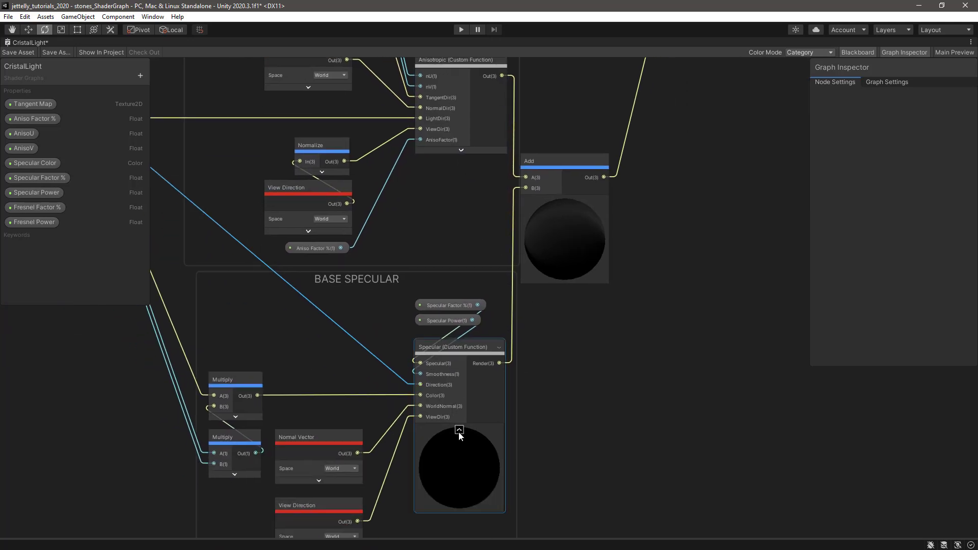
click(459, 430)
- Inspect the Add, Floor, lower Add and Specular Color nodes that combine the lighting
middle_drag(532, 421, 526, 428)
click(526, 229)
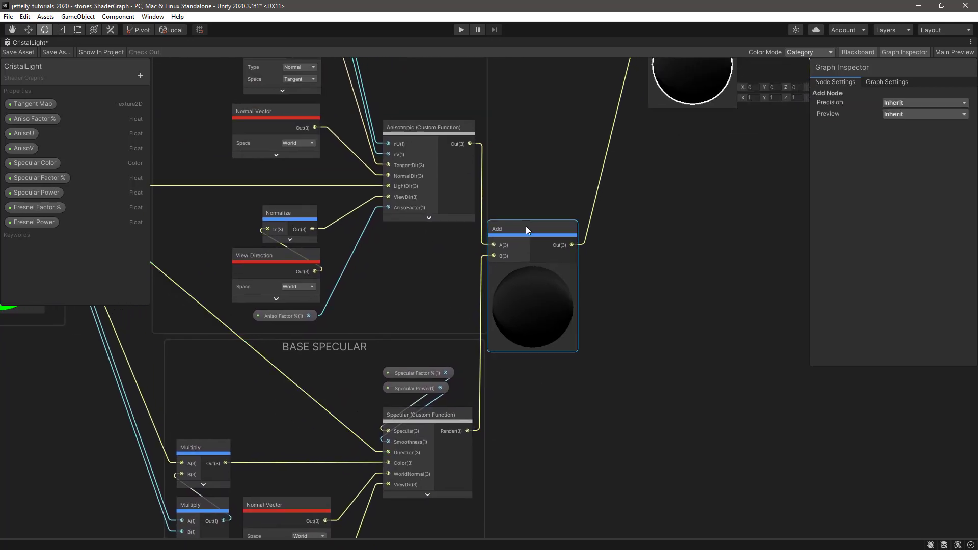
mouse_move(526, 229)
scroll(526, 229, down, 1)
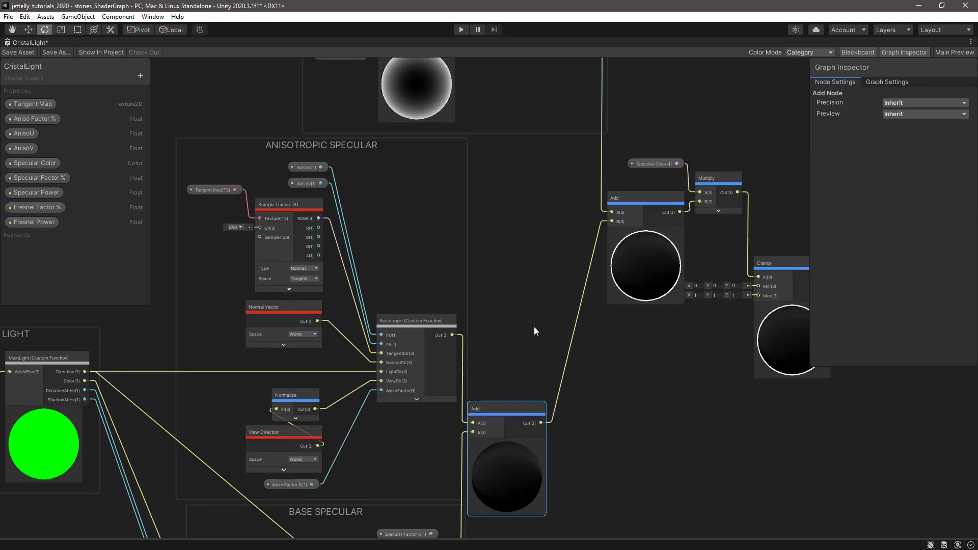
middle_drag(527, 226, 496, 473)
click(438, 91)
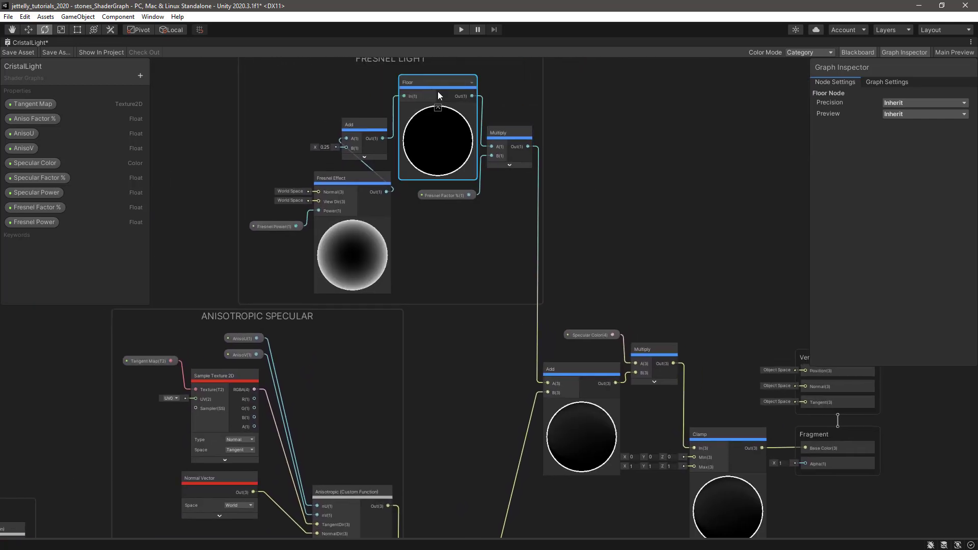
click(573, 380)
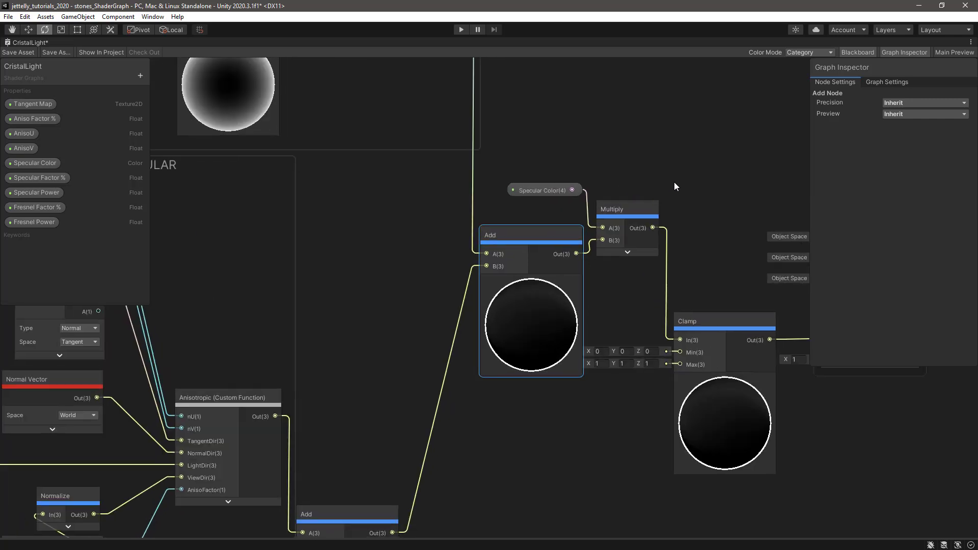
middle_drag(559, 335, 518, 143)
scroll(559, 156, up, 1)
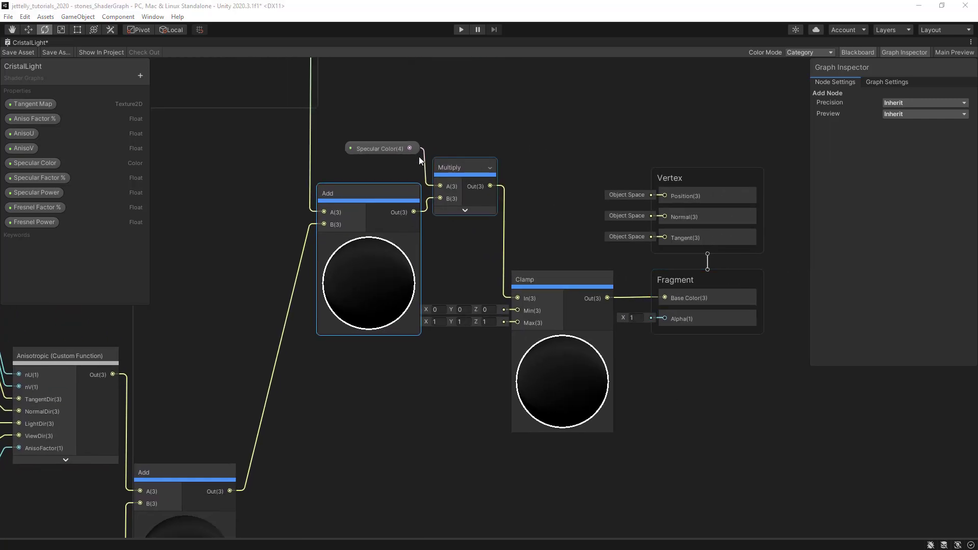
click(391, 148)
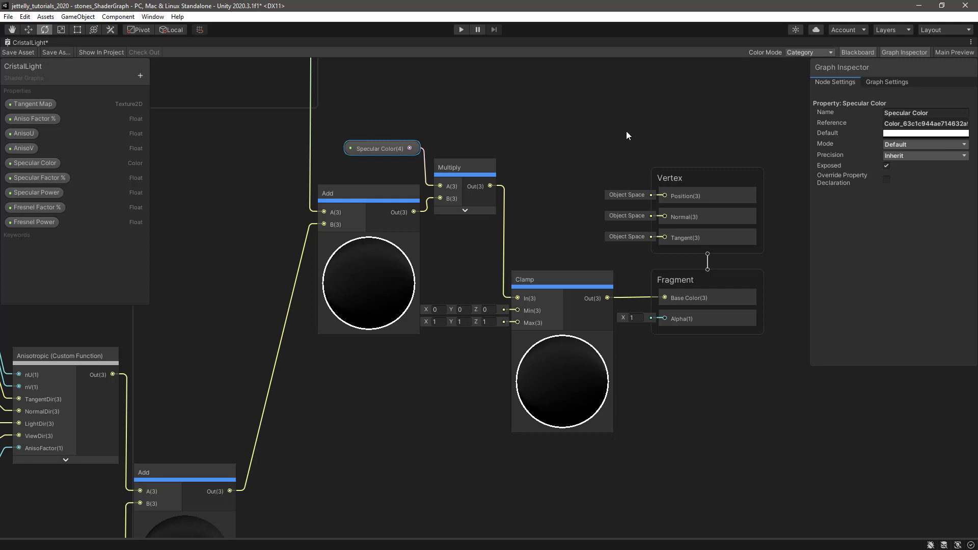
- In Graph Settings, keep the surface type Transparent and the blend mode Additive
click(882, 81)
click(907, 179)
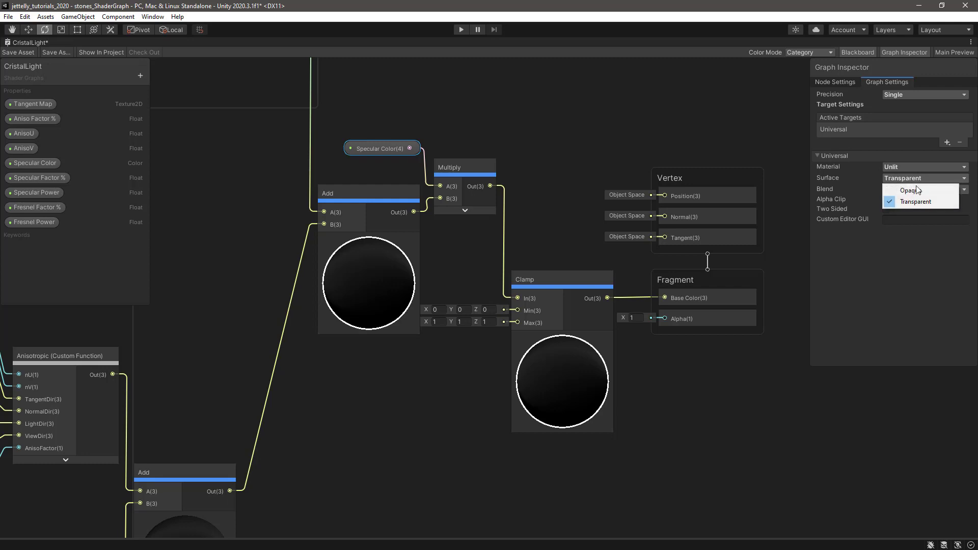
click(905, 201)
click(907, 188)
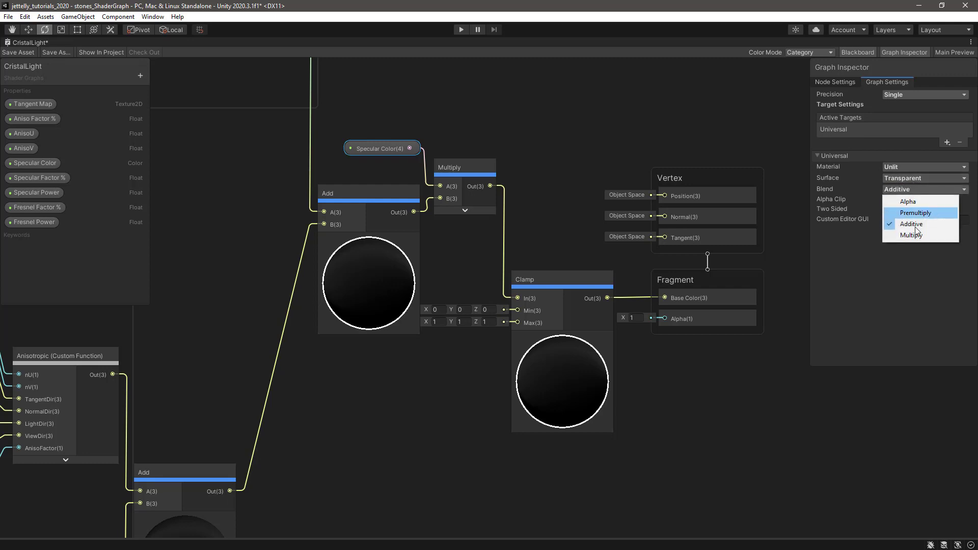
click(899, 223)
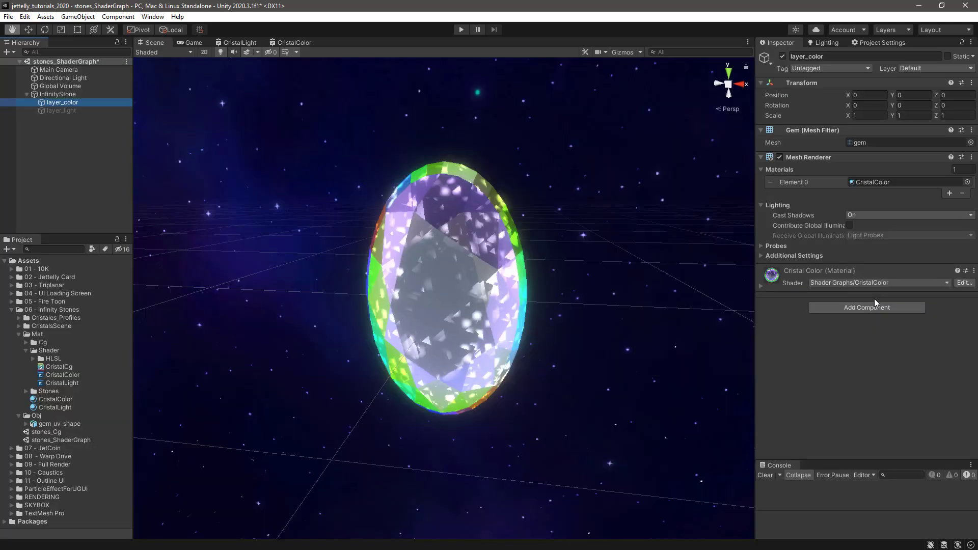
- Enable layer_light so the gem glows white, then select the CristalLight material
click(82, 110)
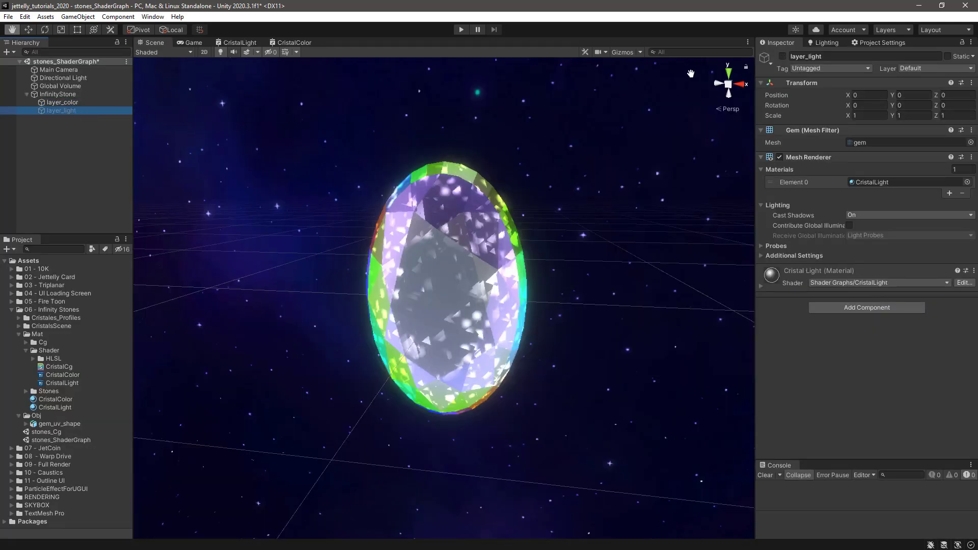
click(783, 56)
alt+drag(626, 214, 580, 239)
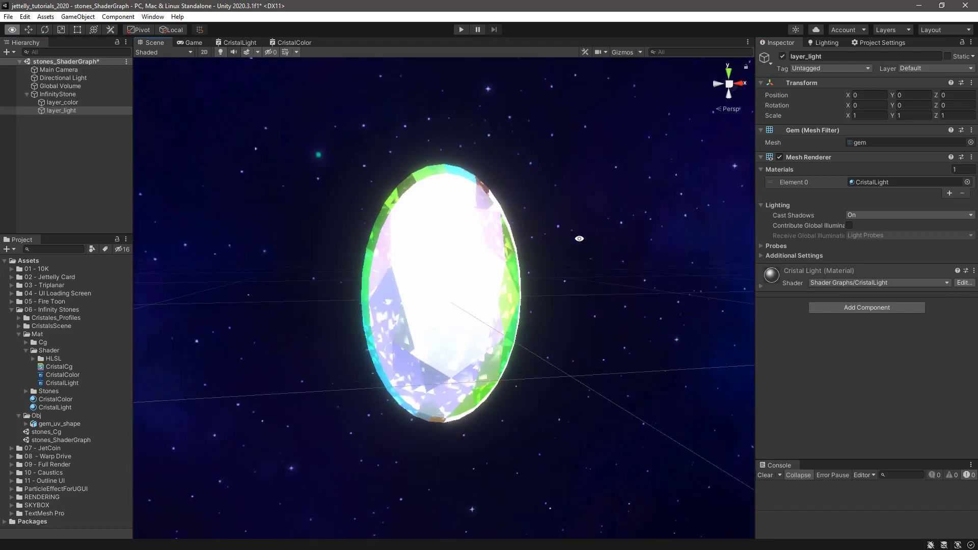
click(57, 407)
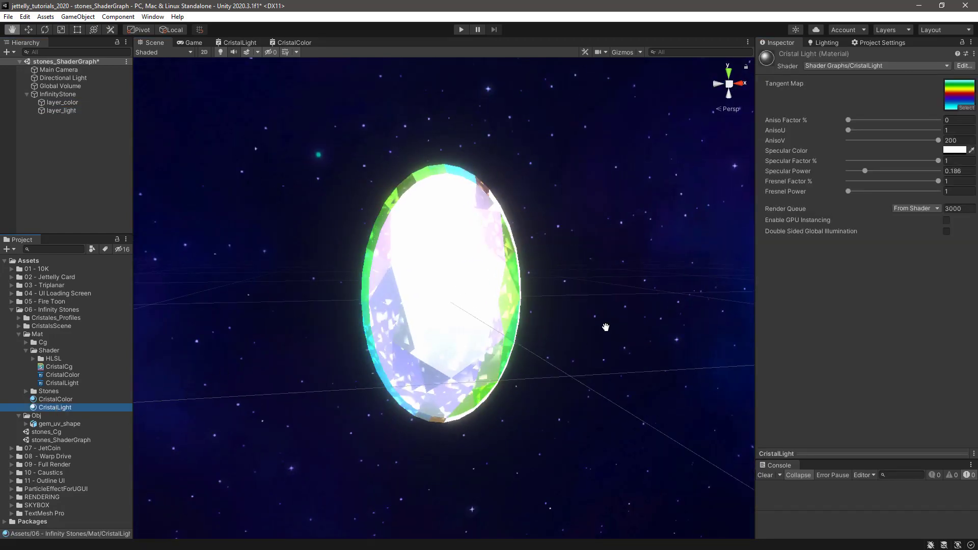
- Raise AnisoU, lower Specular Factor %, and raise Specular Power to 0.356
alt+drag(606, 327, 601, 273)
drag(849, 131, 857, 131)
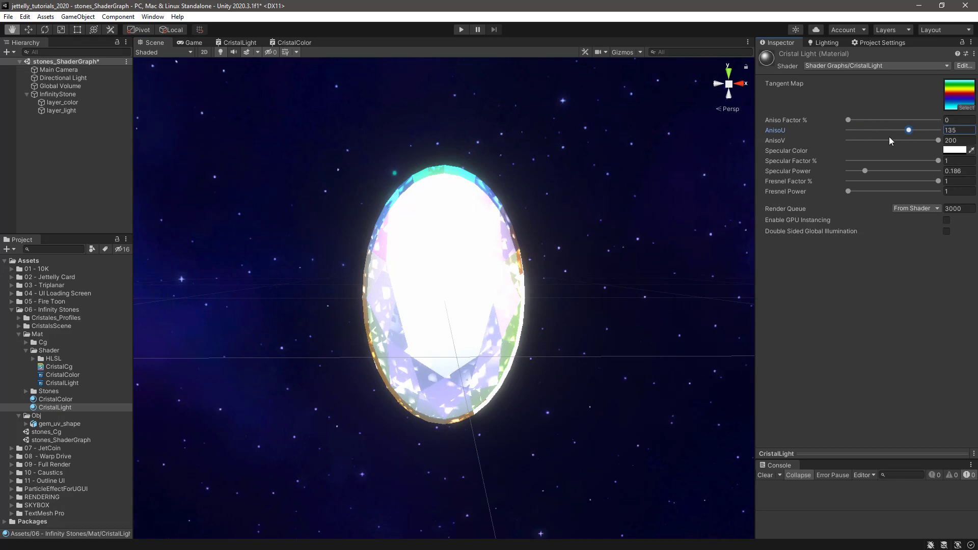
drag(905, 161, 880, 171)
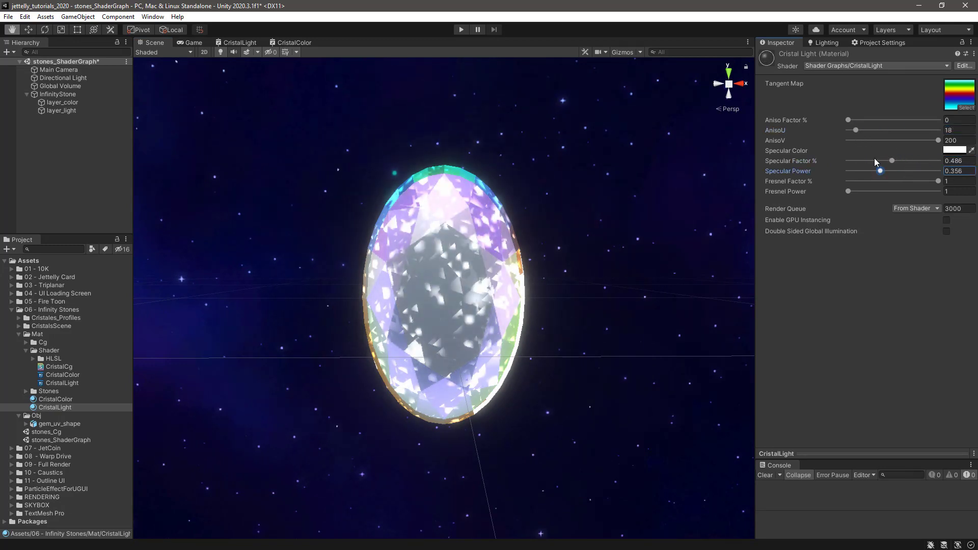
mouse_move(856, 131)
mouse_down()
mouse_move(836, 132)
mouse_move(943, 123)
mouse_up()
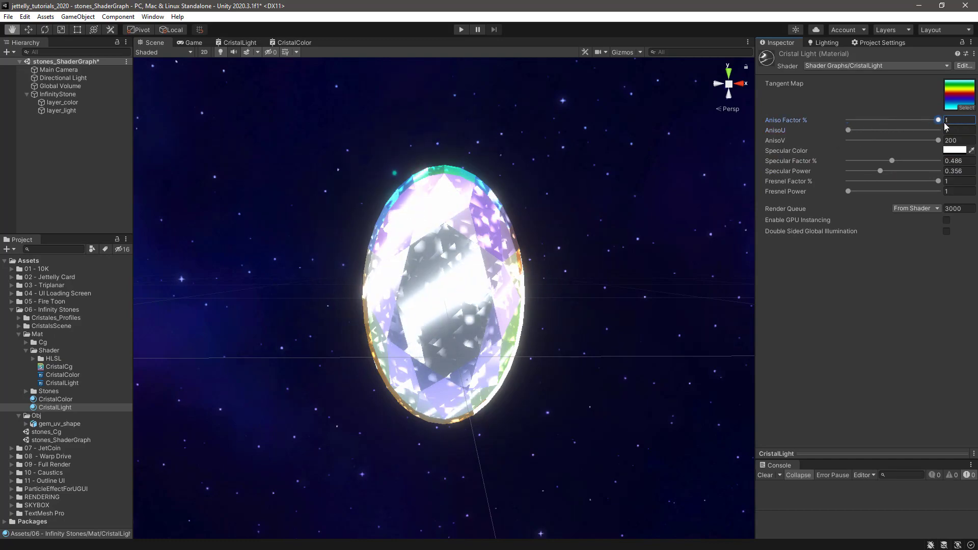
- Try different hues for Specular Color, then orbit around the gem to review it
alt+drag(549, 205, 614, 286)
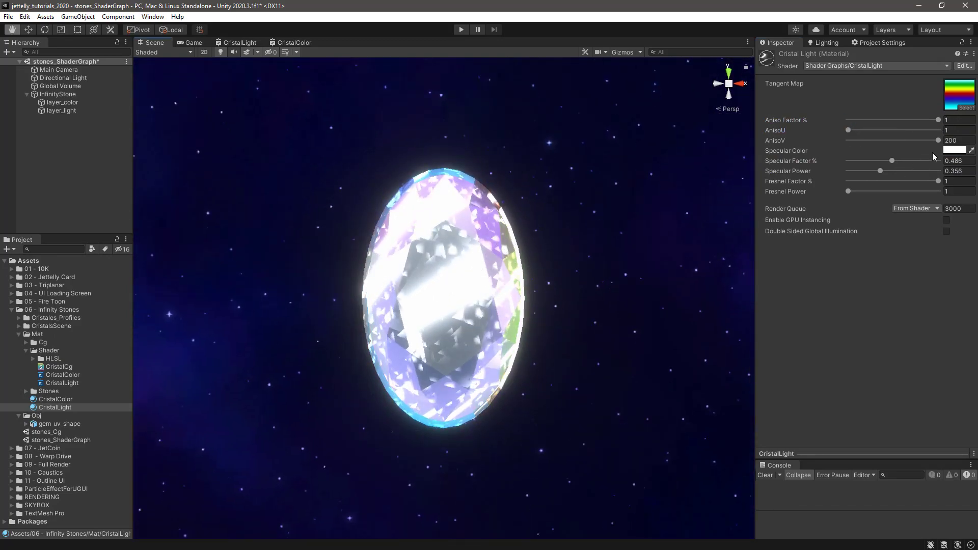
click(954, 150)
mouse_move(965, 230)
mouse_down()
mouse_move(861, 266)
mouse_move(873, 197)
mouse_up()
click(968, 143)
mouse_move(692, 230)
alt+mouse_down()
mouse_move(586, 364)
mouse_move(692, 298)
alt+mouse_up()
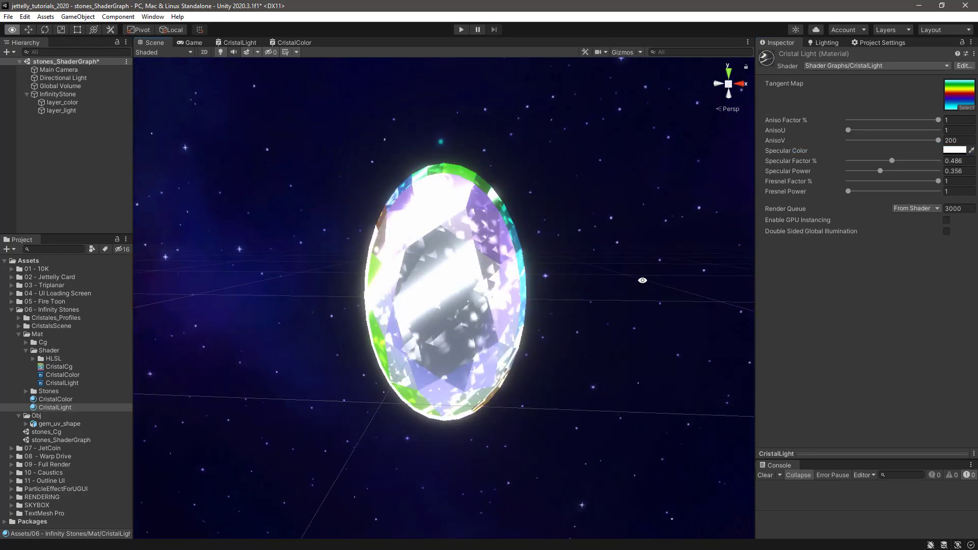
alt+drag(691, 298, 627, 299)
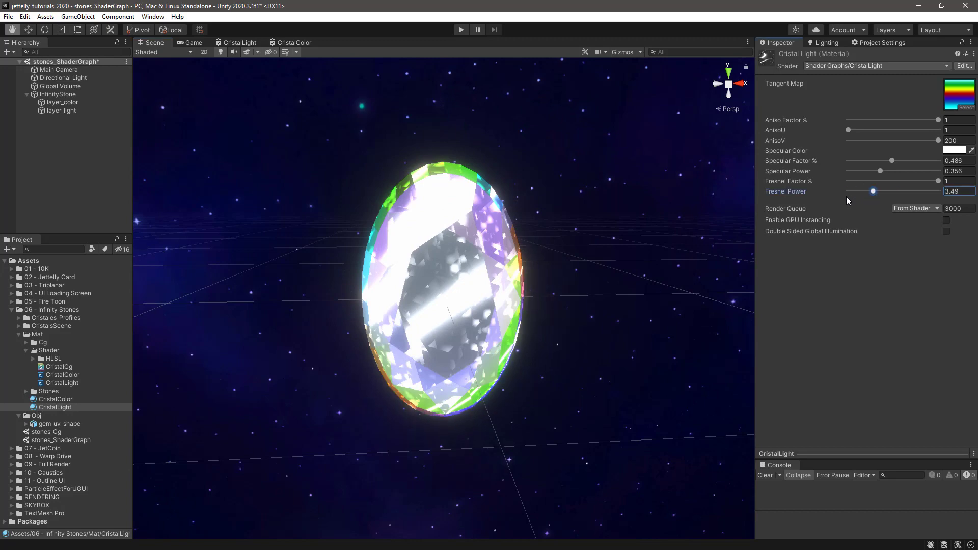